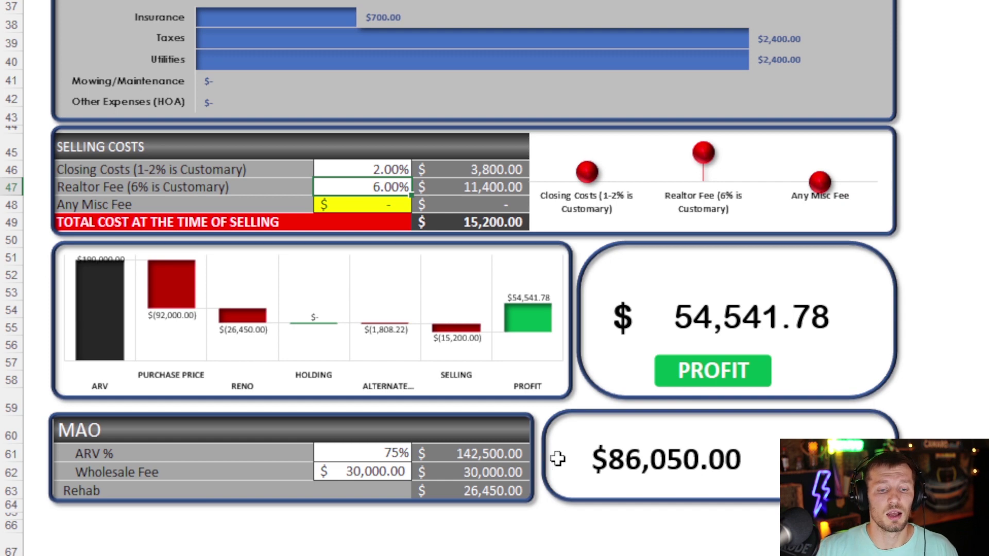
scroll(505, 384, down, 1)
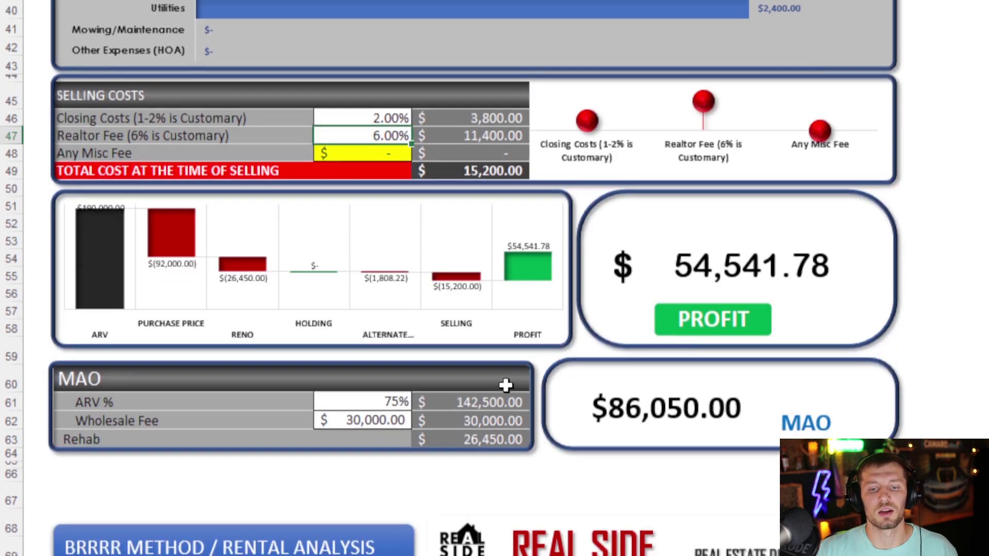
scroll(439, 389, down, 1)
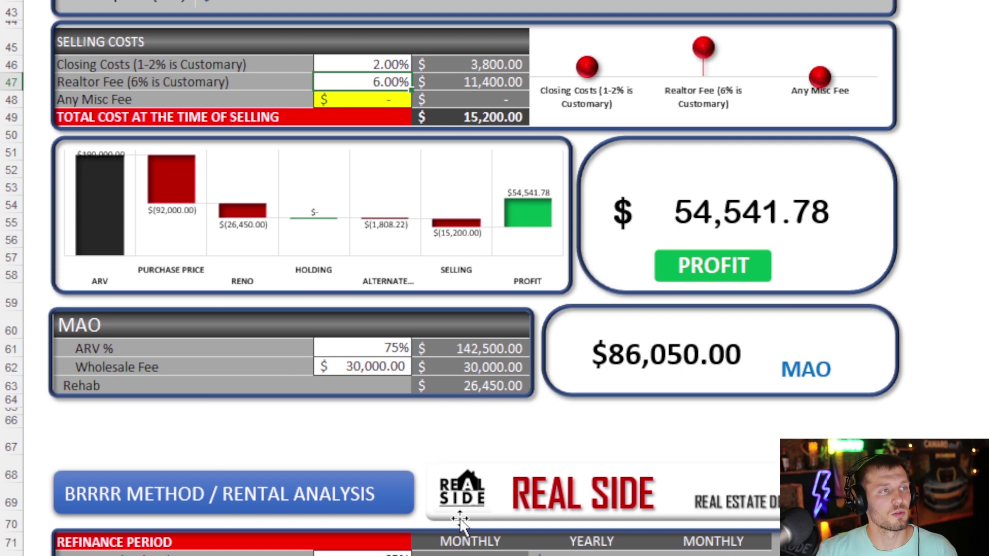
scroll(463, 278, down, 5)
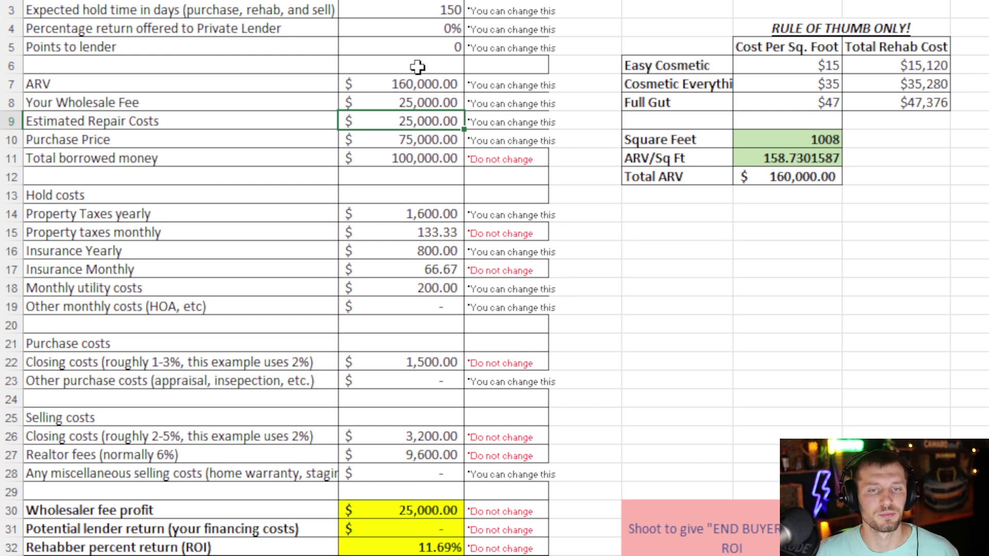
Set the expected hold time for purchase, rehab and sale to 120 days
click(422, 14)
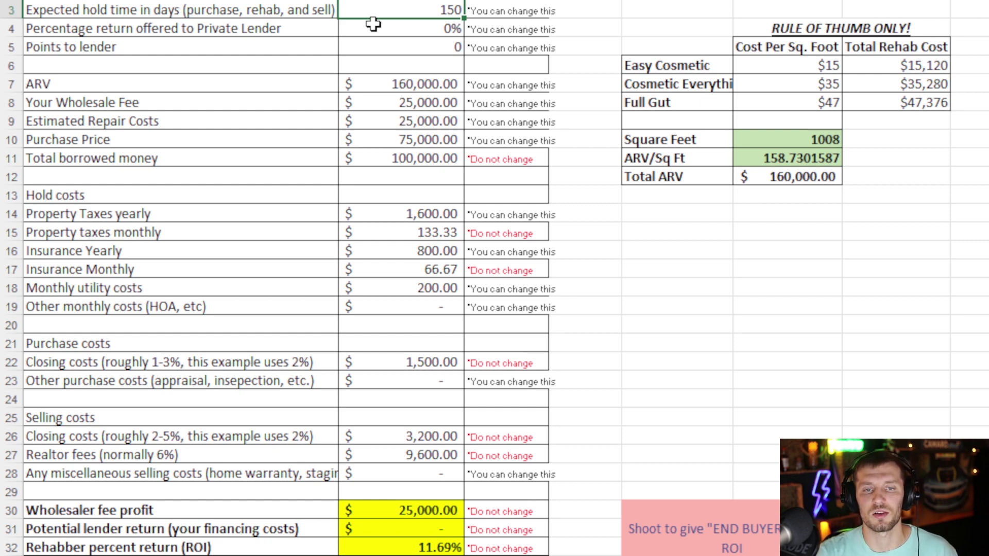
key(BackSpace)
key(BackSpace)
text(20)
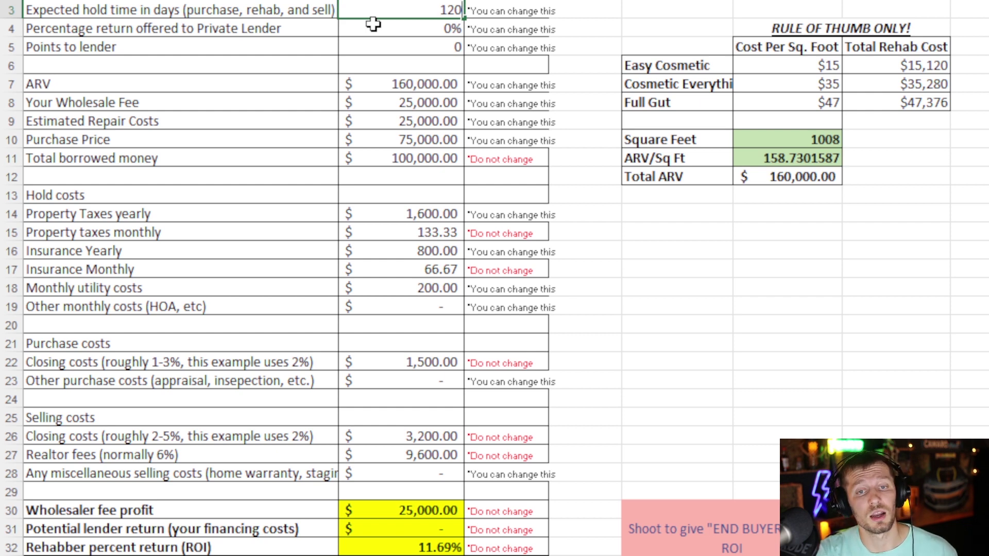
key(BackSpace)
key(BackSpace)
text(50)
key(ctrl+z)
Set the ARV to $190,000 and the wholesale fee to $10,000
key(Down)
key(Down)
key(Down)
key(Down)
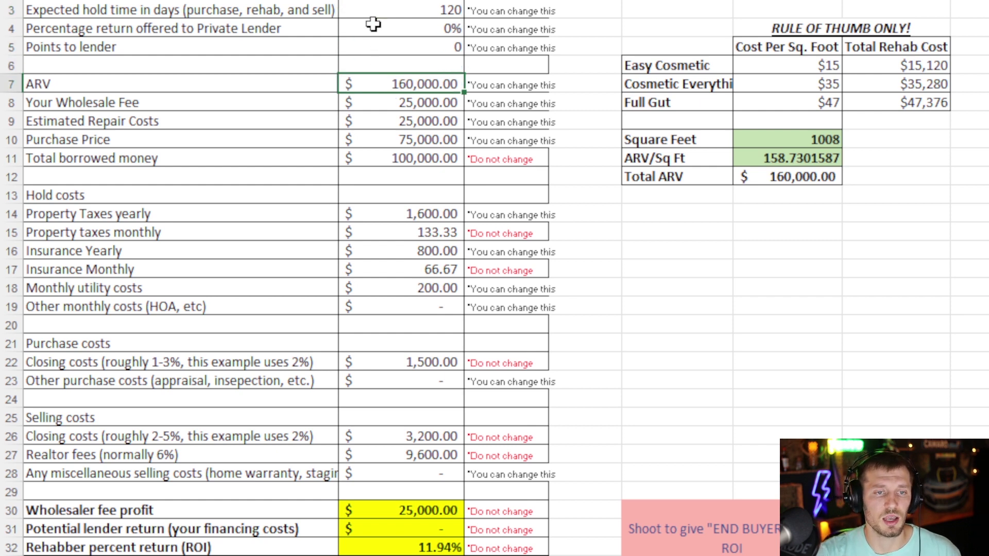
text(190)
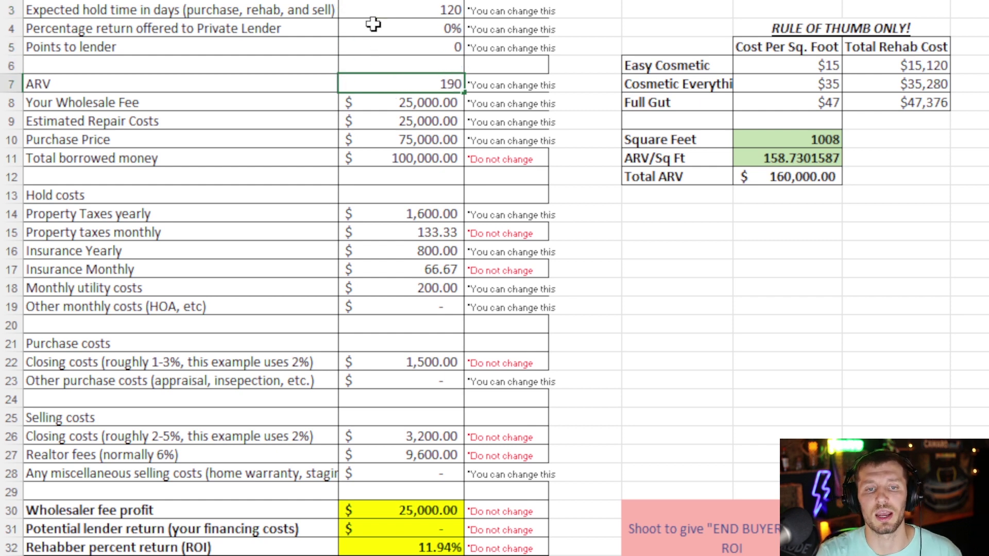
text(,0000)
key(Return)
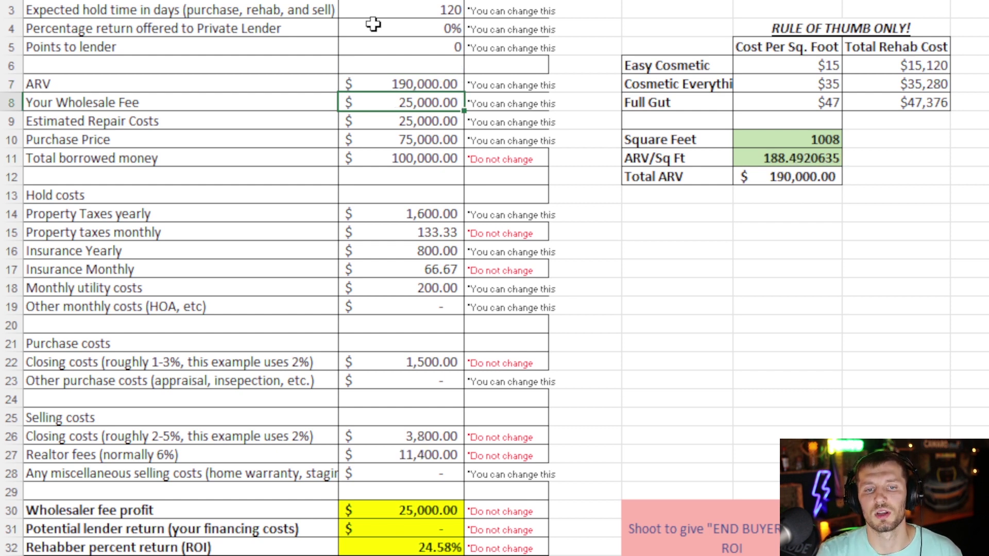
text(10000)
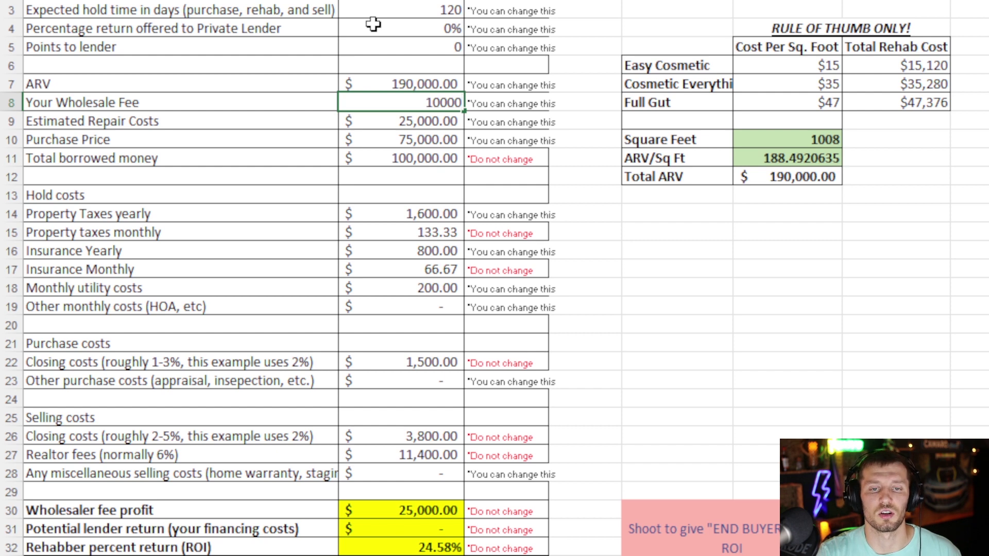
key(Return)
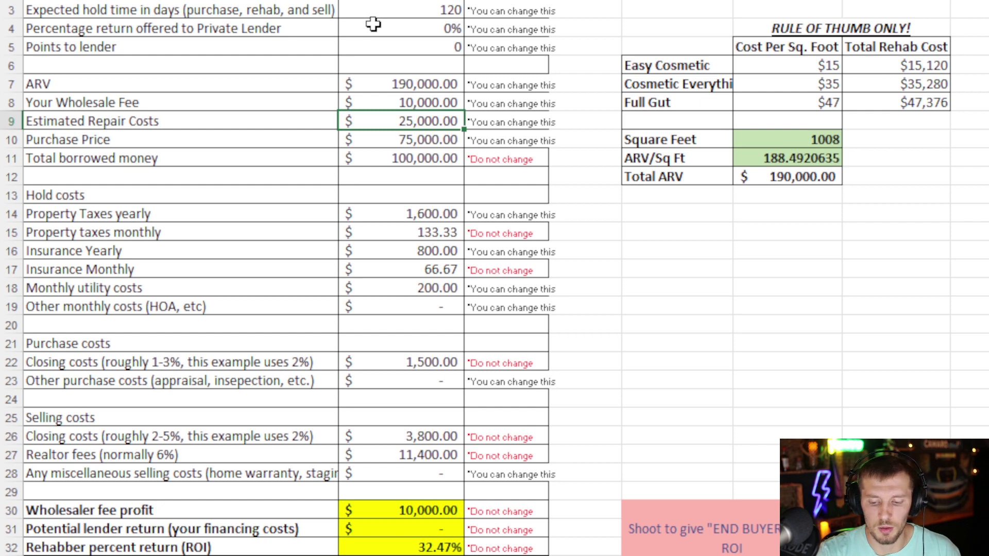
Set the estimated repair costs to $27,000 and the purchase price to $80,000
text(2)
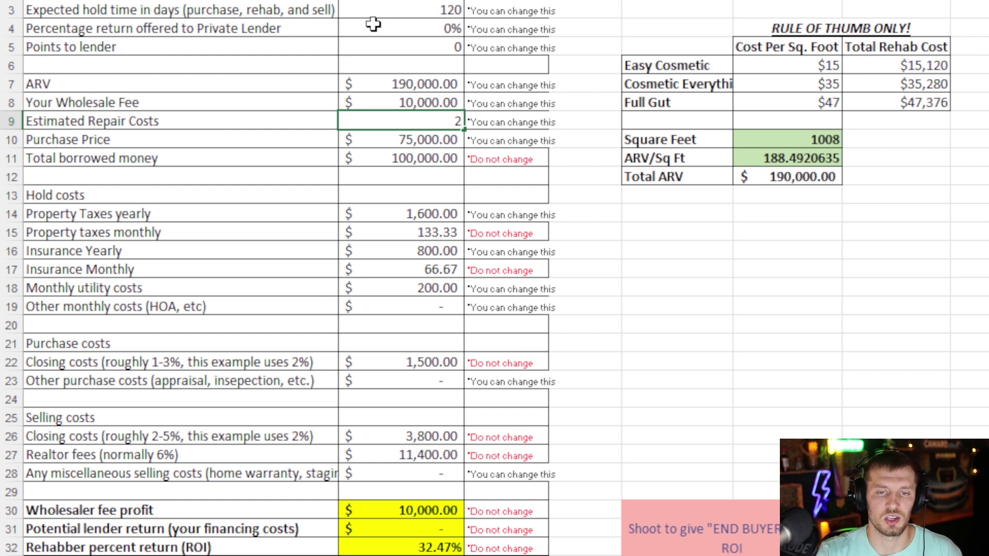
text(7,000)
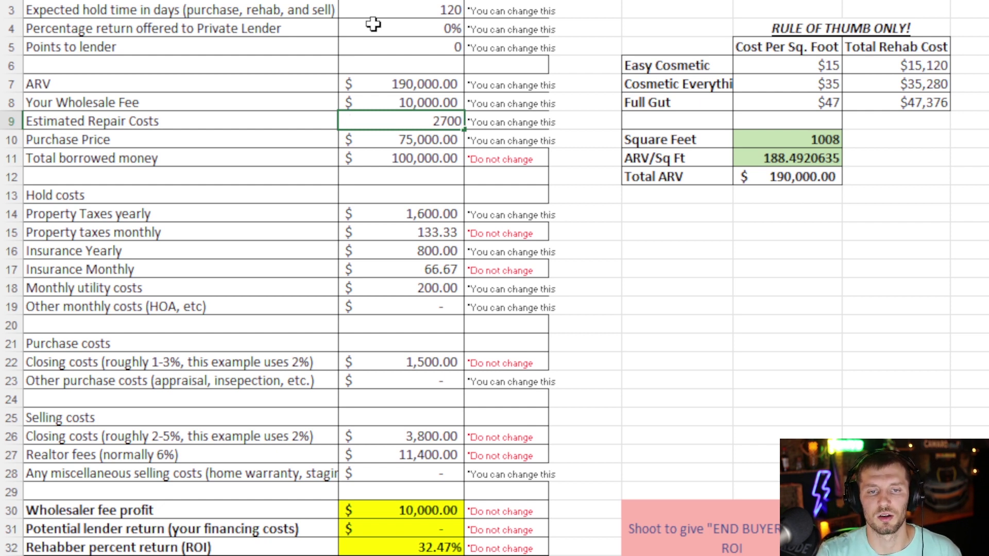
key(Return)
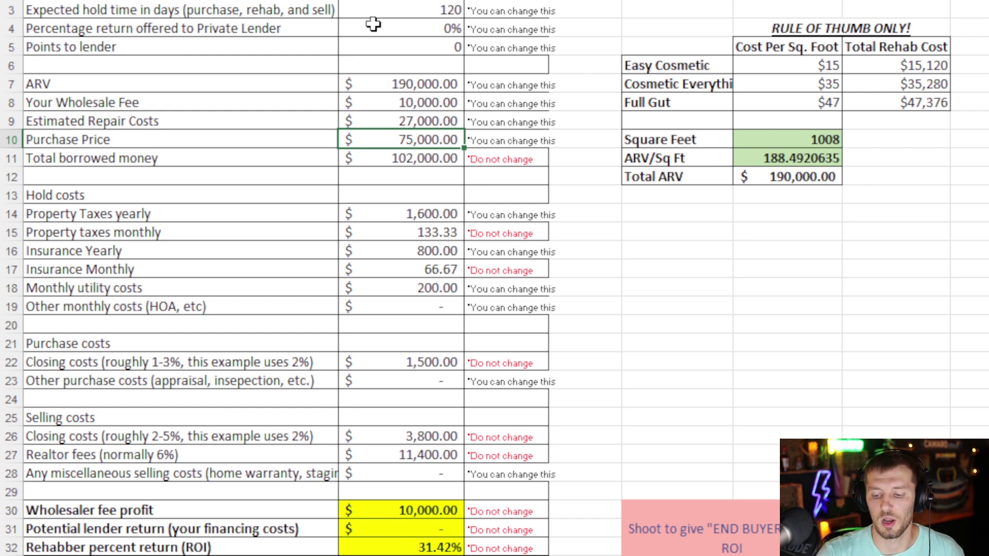
text(80000)
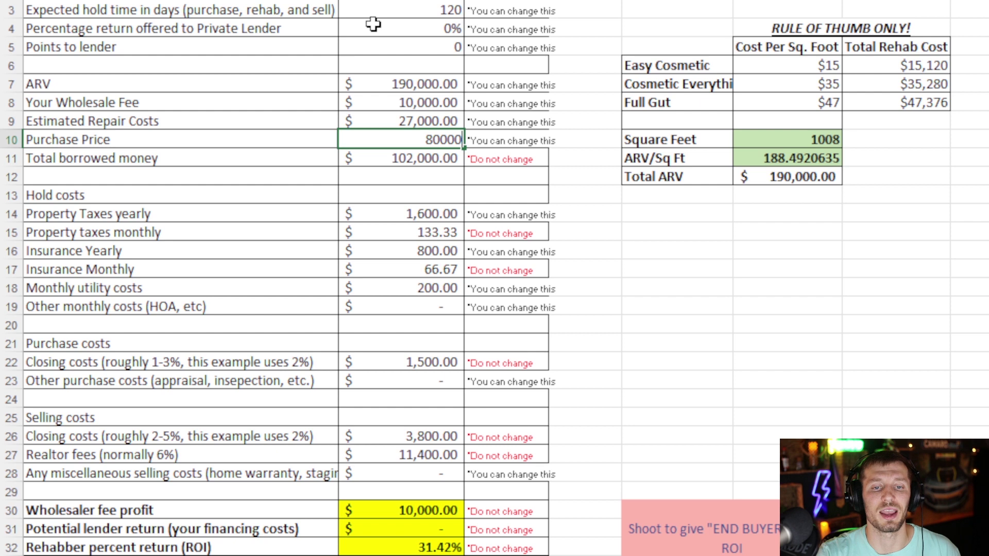
key(Return)
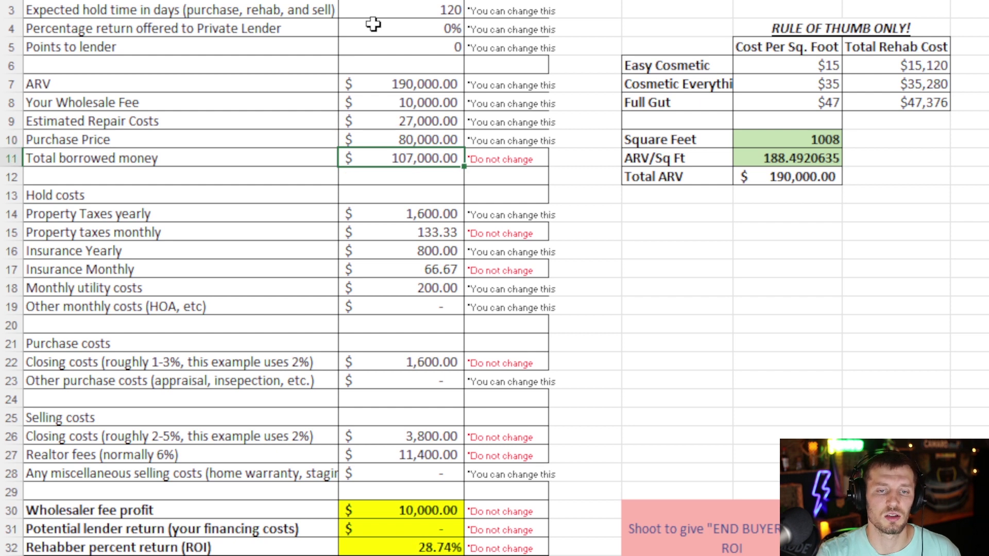
In the hold costs, set the yearly property taxes to $2,400 and the yearly insurance to $700
key(Down)
key(Down)
key(Down)
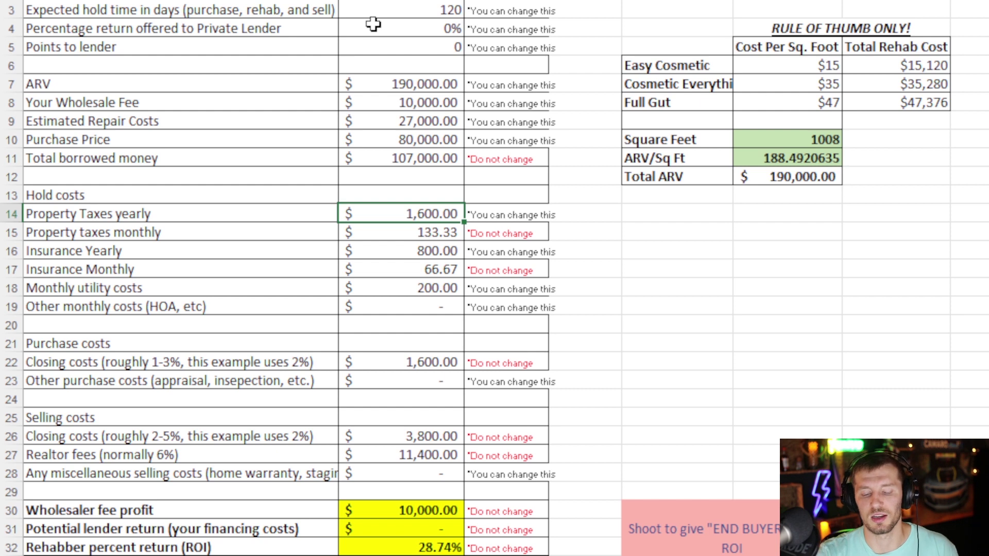
text(24)
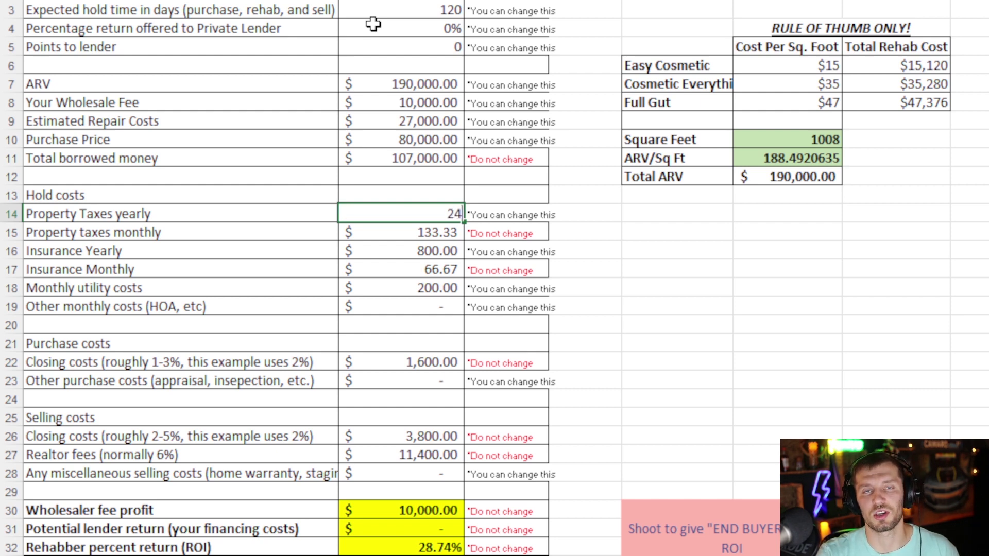
text(00)
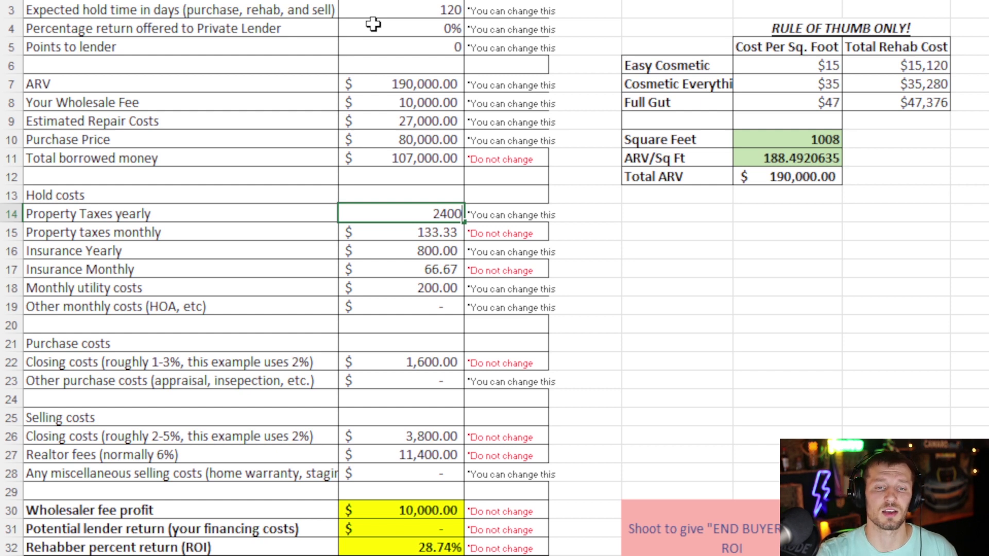
key(Return)
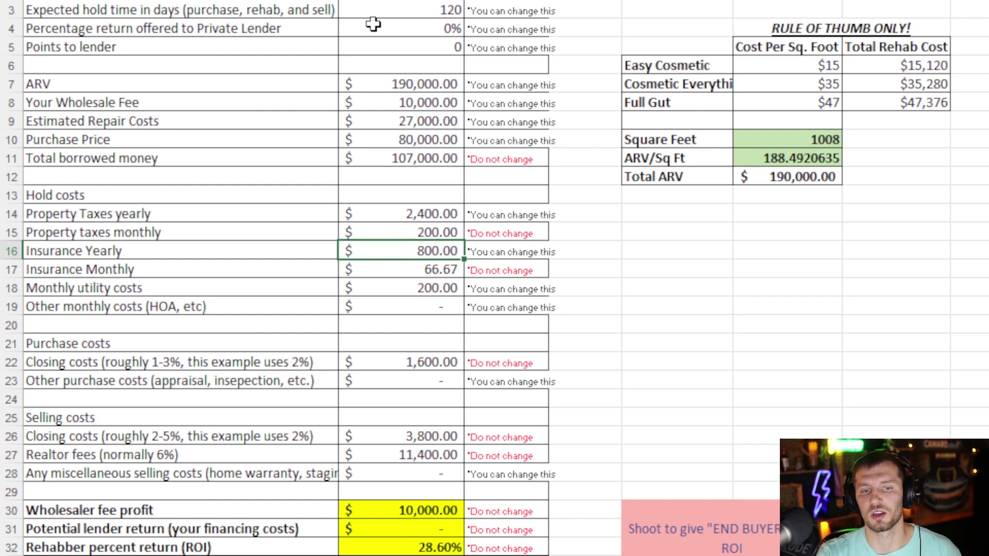
text(700)
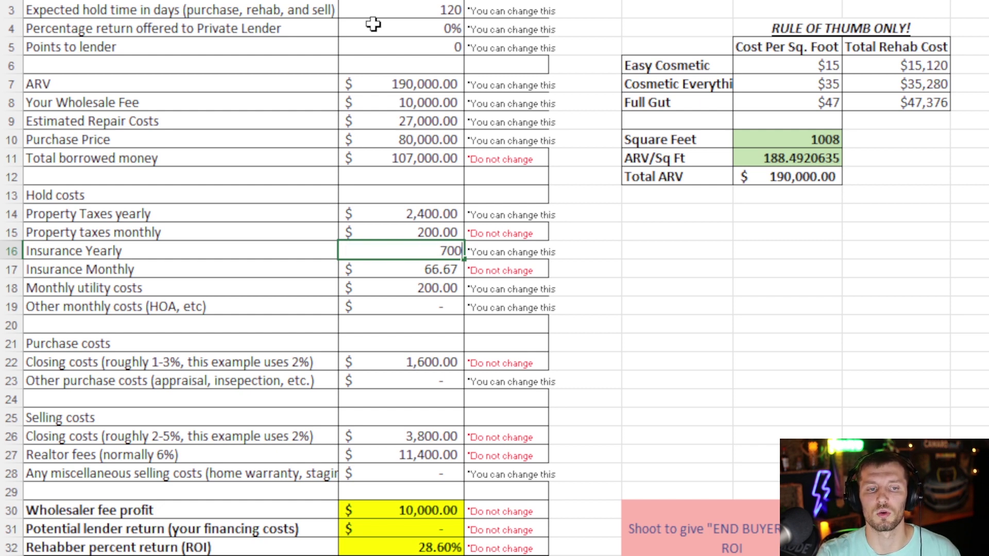
key(Return)
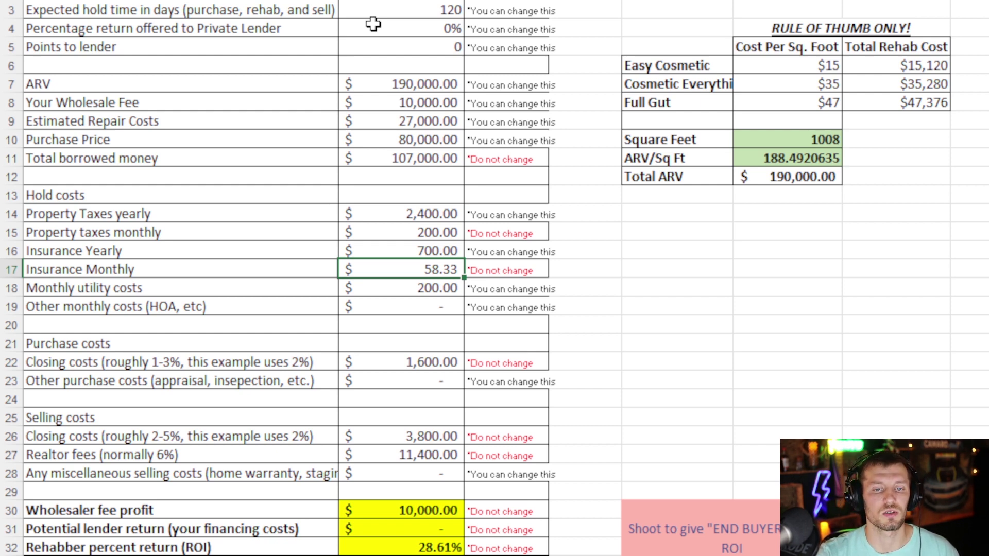
Review the monthly utility and other hold costs, the purchase and selling costs, and the wholesaler fee profit
key(Down)
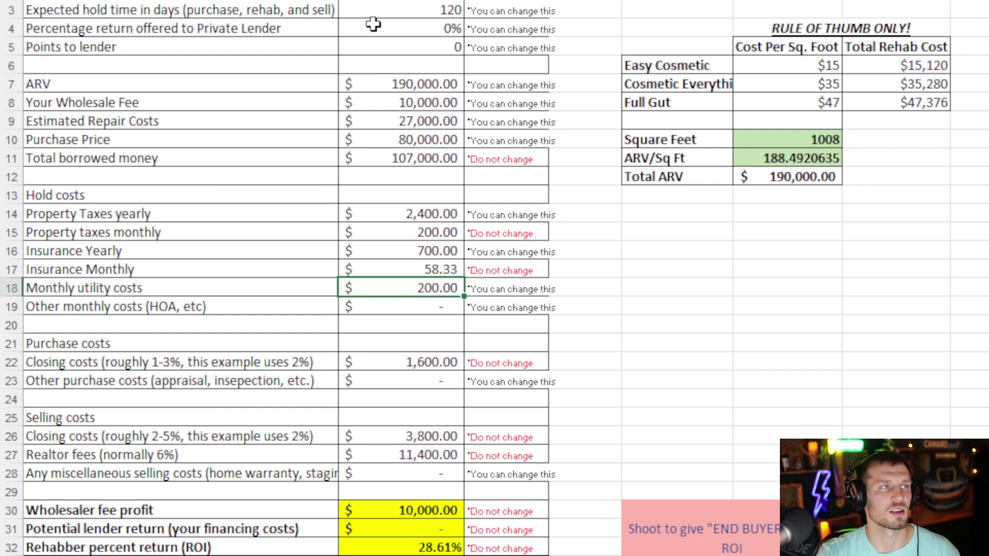
key(Down)
scroll(361, 31, down, 2)
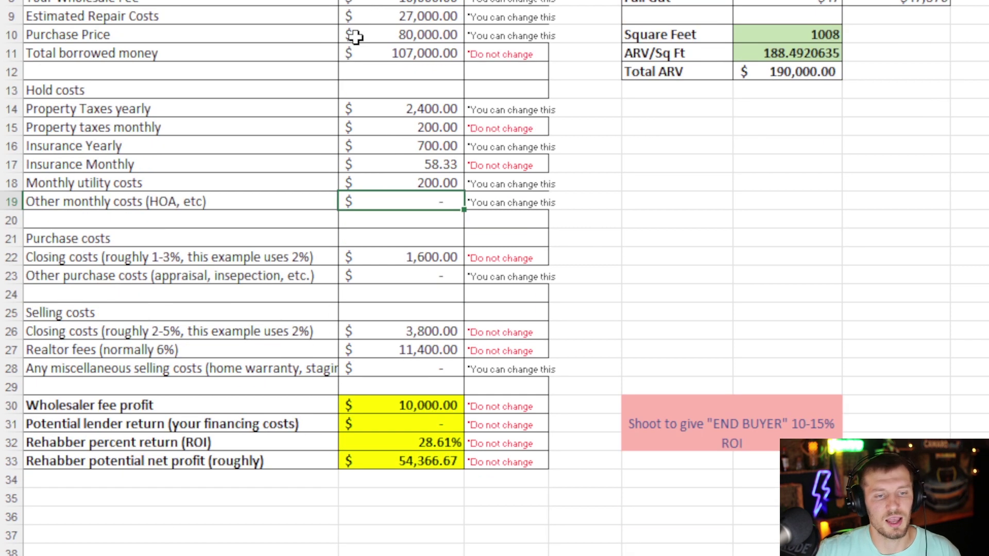
scroll(128, 244, down, 1)
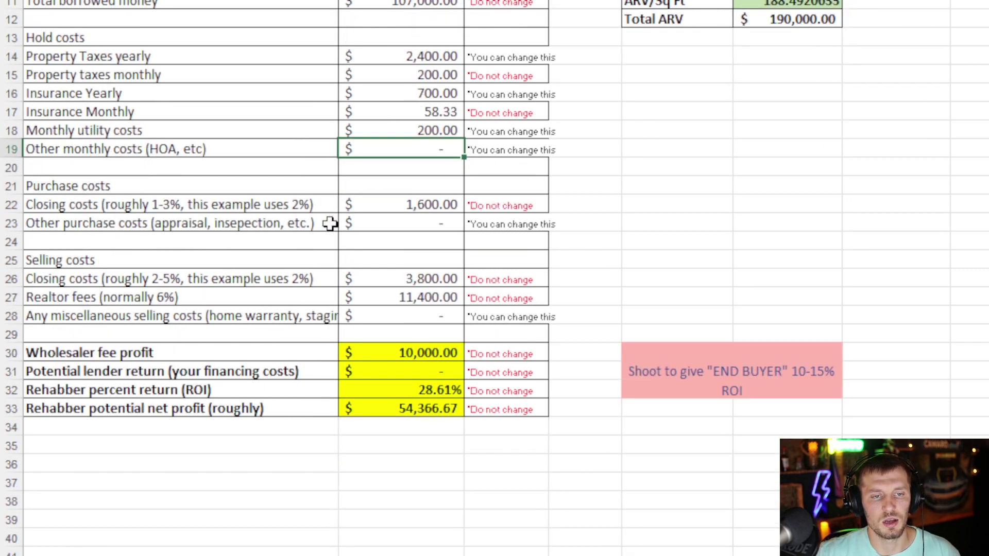
click(373, 221)
click(386, 206)
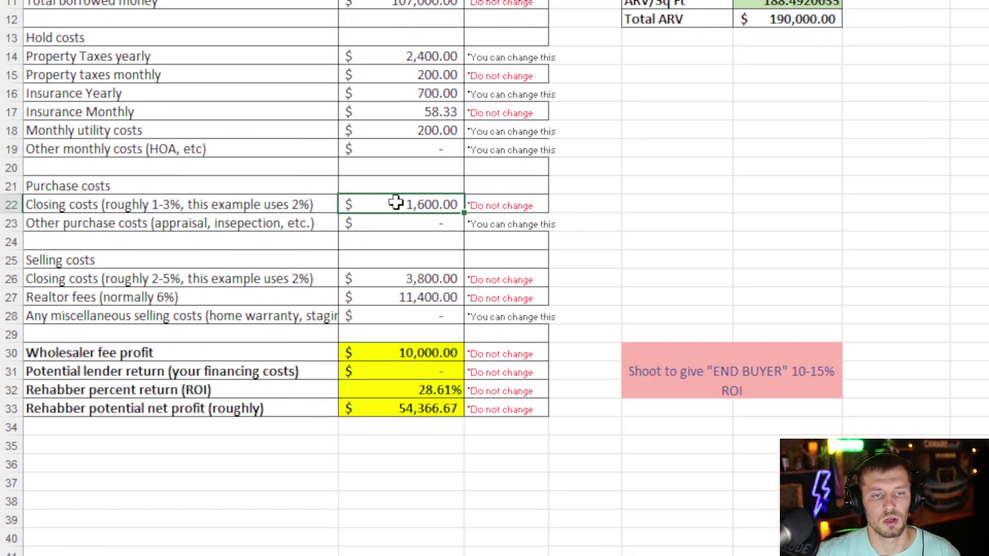
click(420, 278)
click(420, 205)
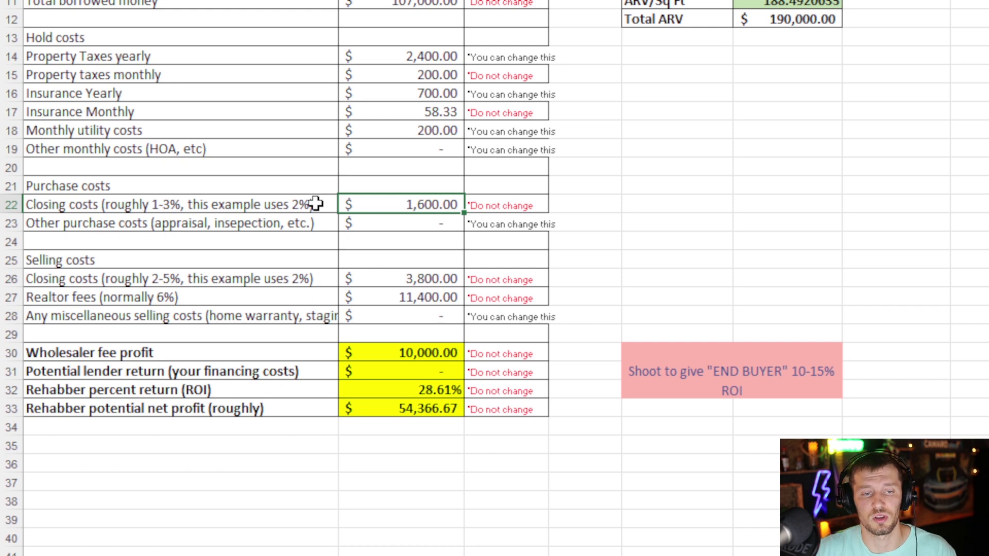
click(380, 238)
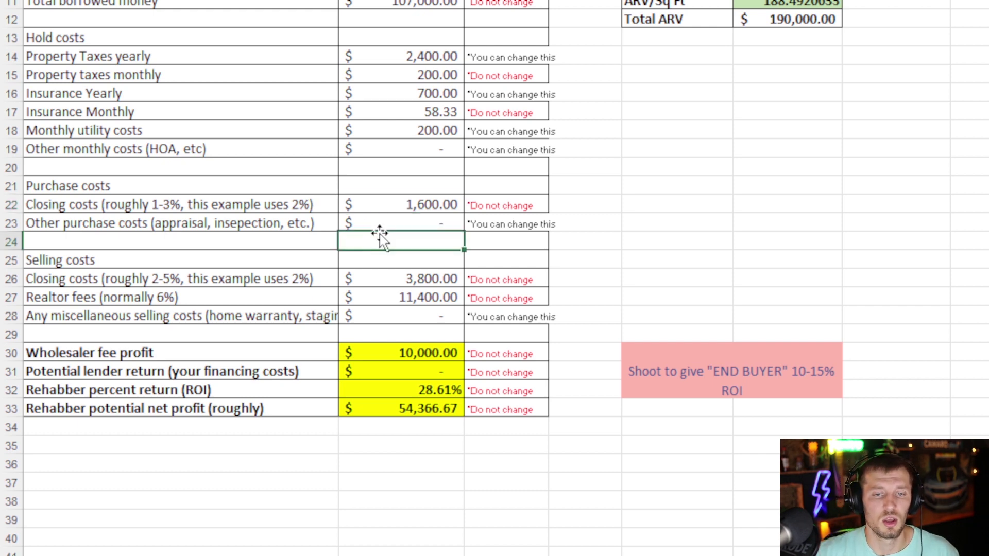
click(434, 279)
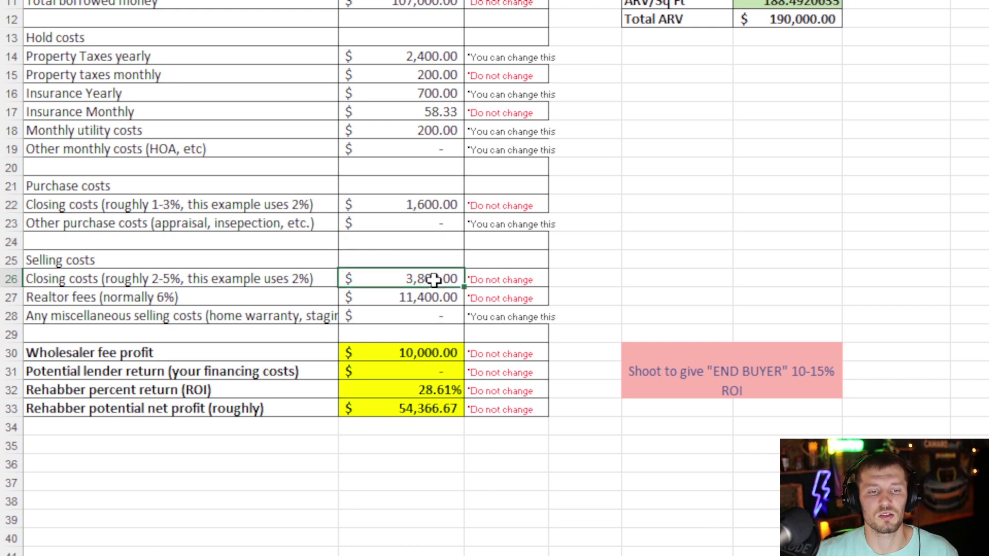
scroll(437, 244, down, 1)
click(434, 248)
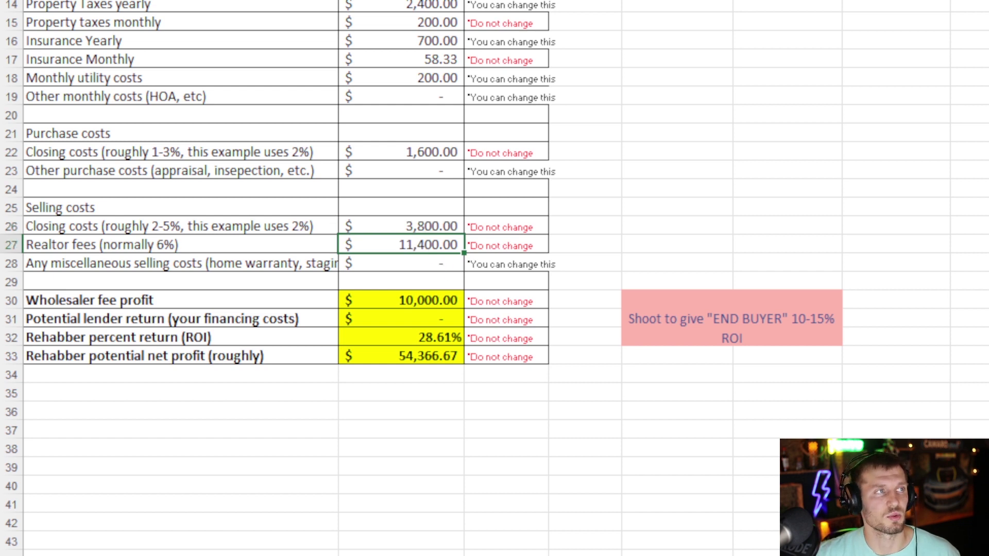
click(389, 228)
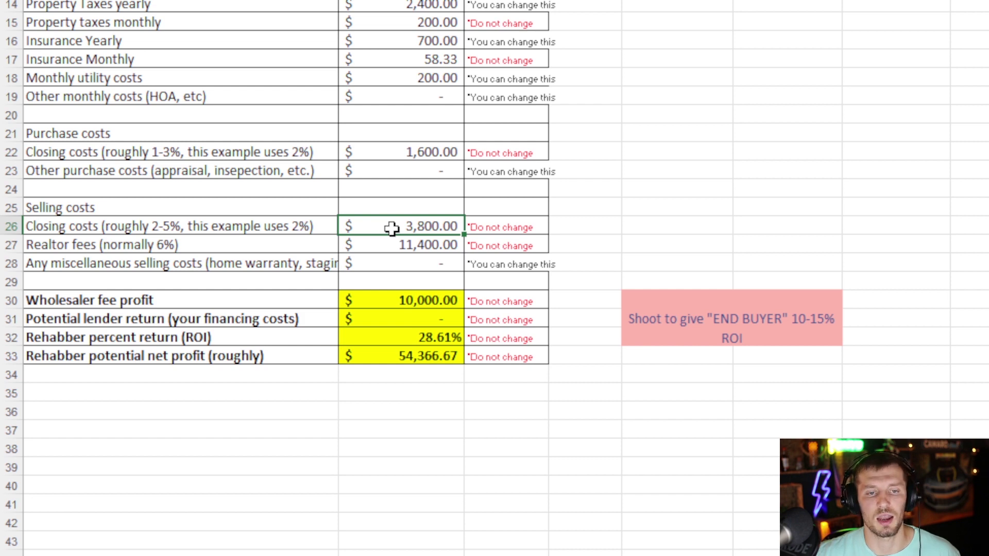
click(405, 300)
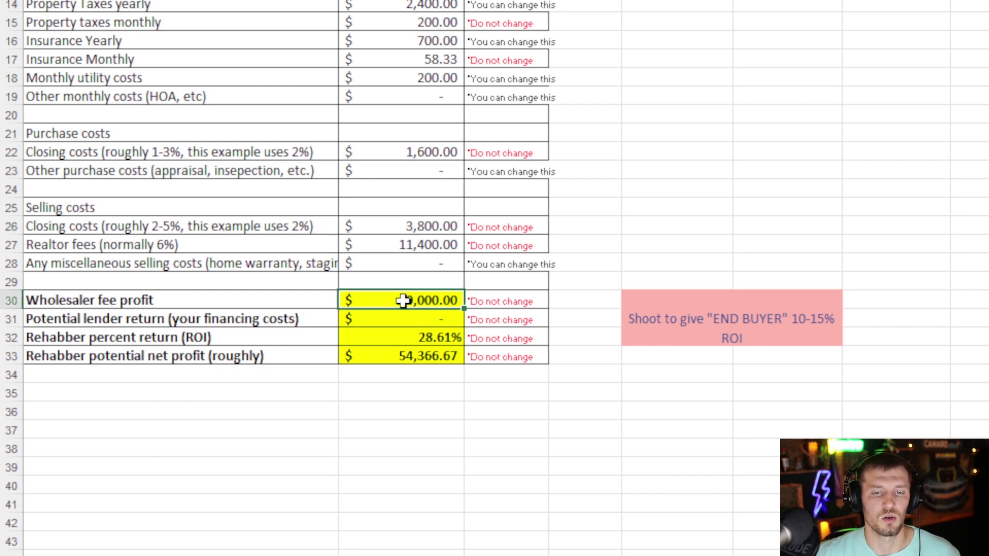
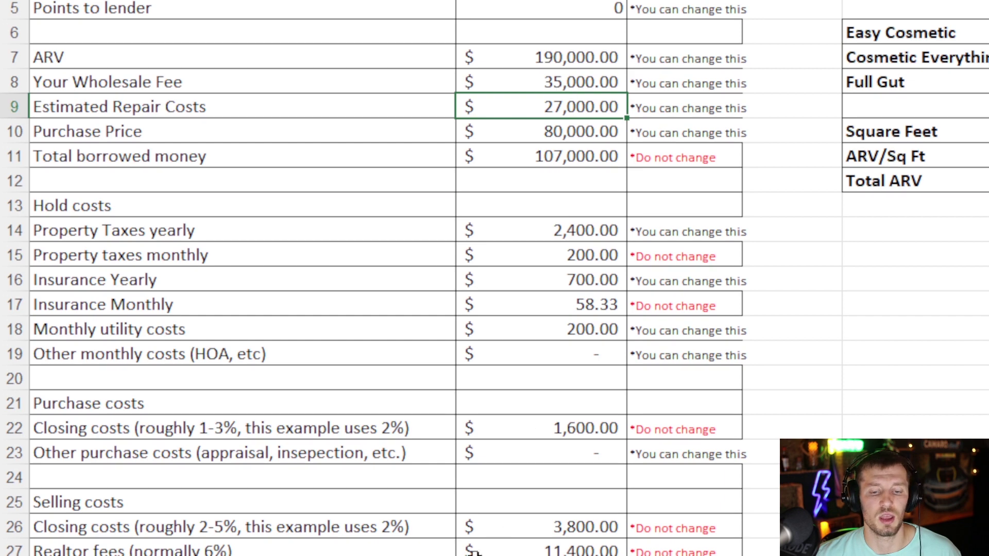
Examine the rule-of-thumb rehab cost table and select its Square Feet value
scroll(509, 278, right, 3)
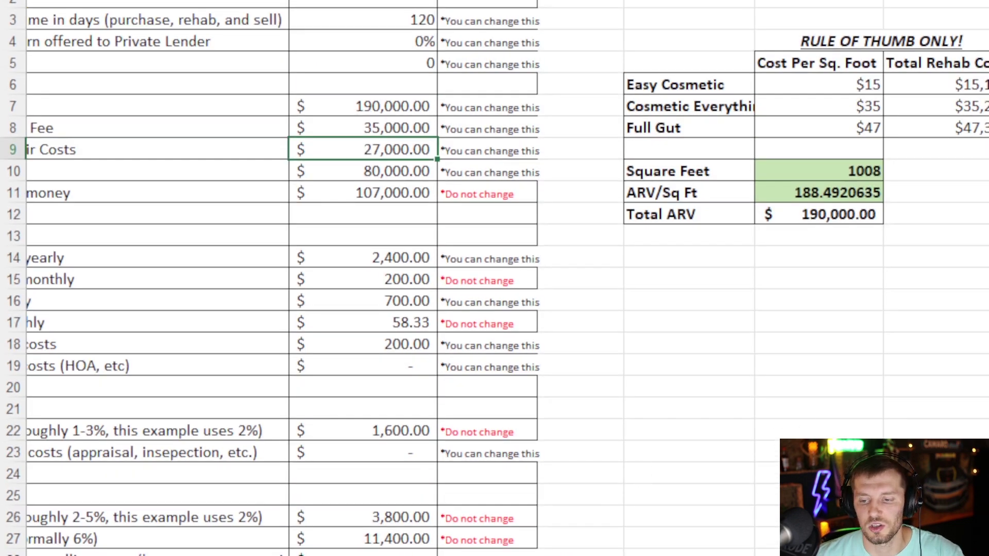
scroll(509, 278, right, 3)
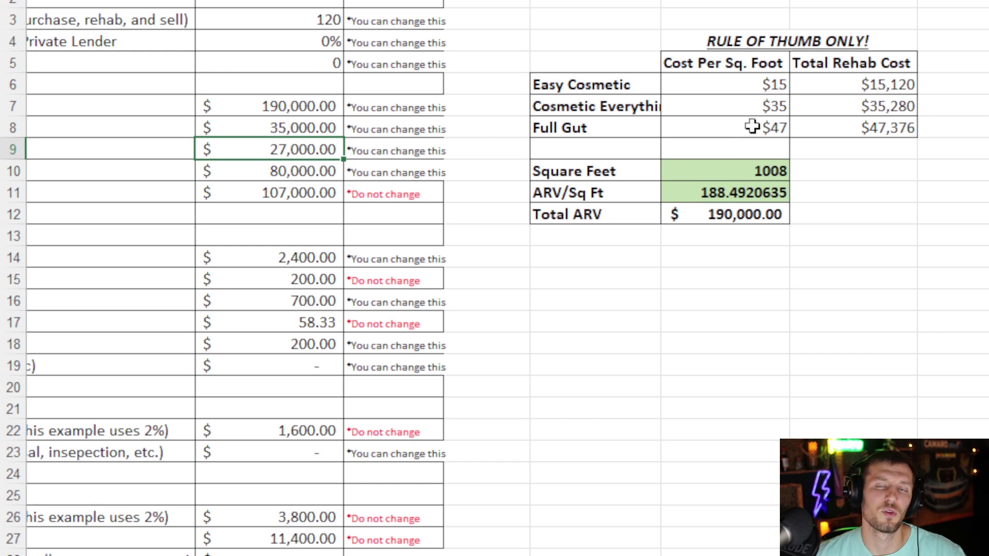
click(734, 171)
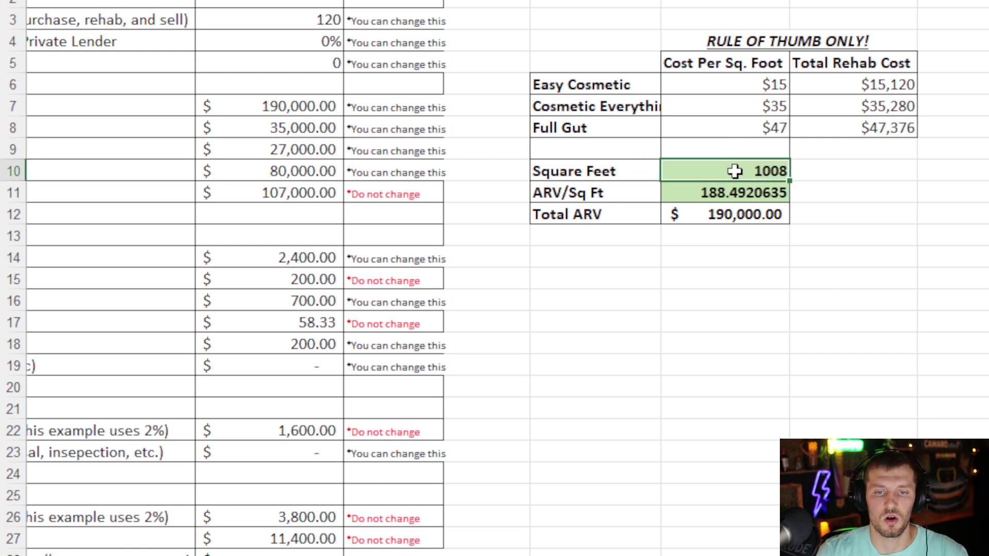
Set the Square Feet value in the rule-of-thumb rehab cost table to 1200
text(12)
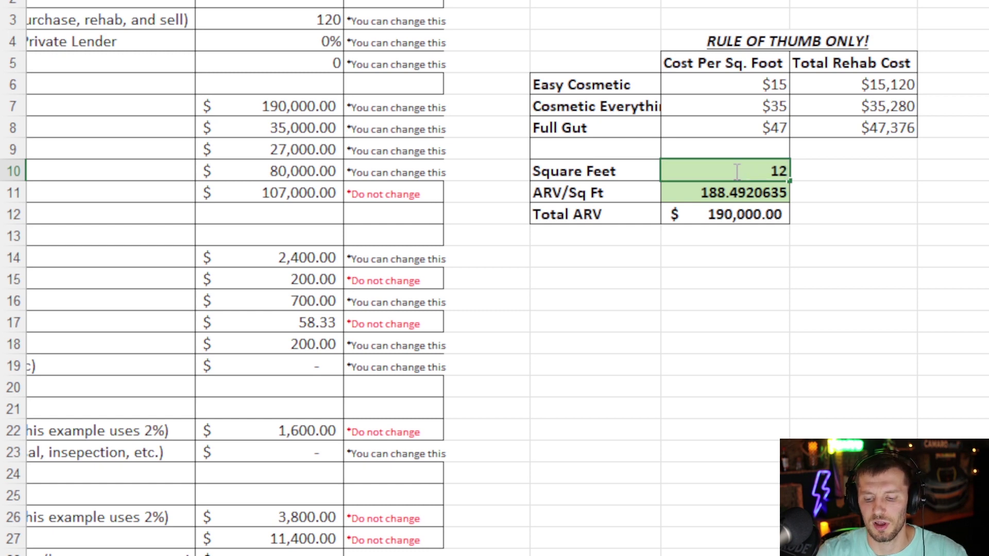
text(0)
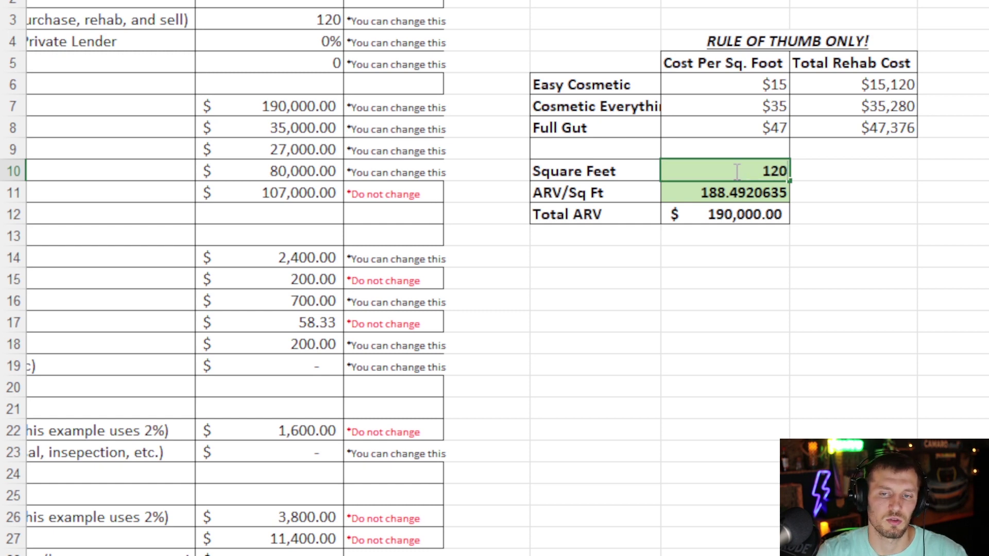
text(0)
key(Return)
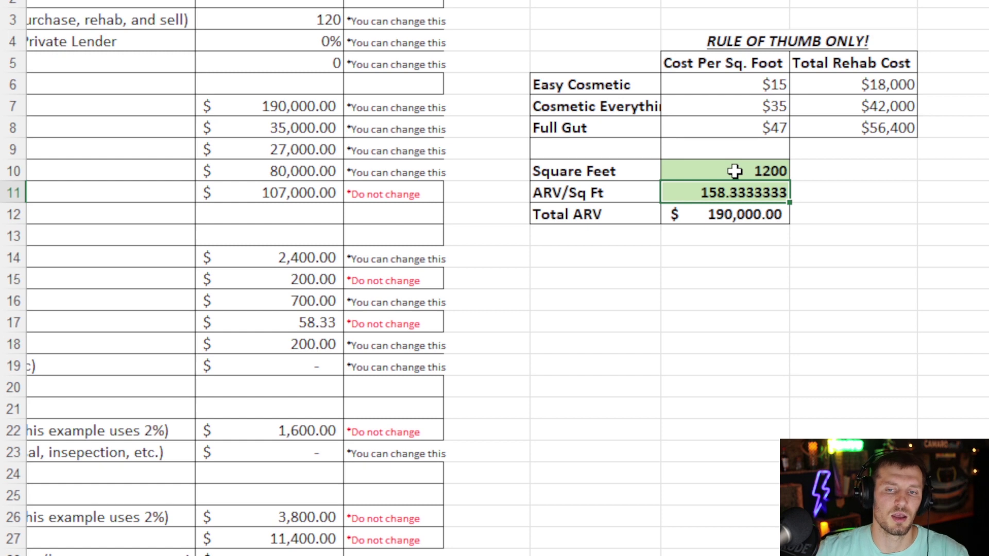
Change the Square Feet value in the rule-of-thumb rehab cost table to 1120
click(734, 171)
text(1120)
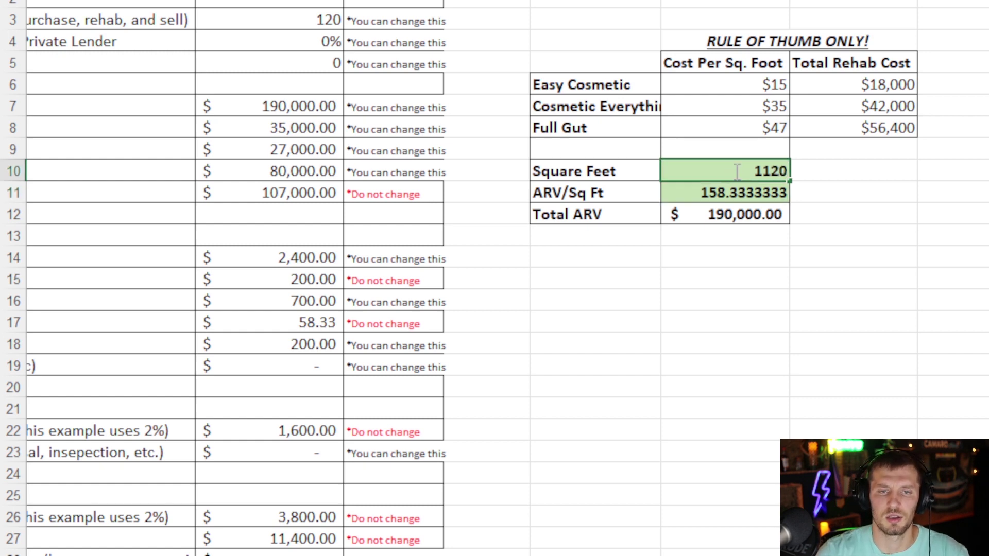
key(Return)
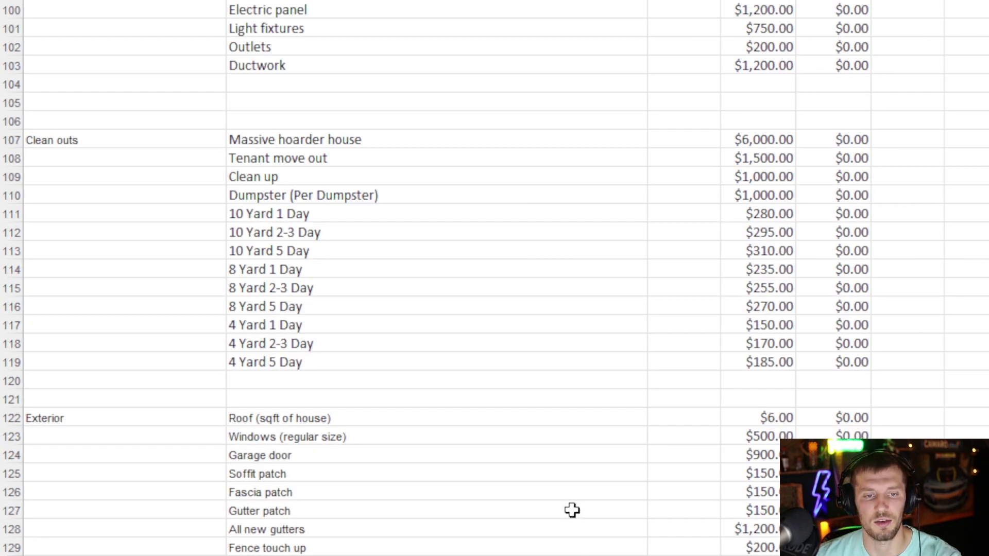
Look through the itemized repair cost sheets, covering clean-outs, exterior, flooring, painting, sheetrock, plumbing, kitchen and bathroom prices
scroll(570, 507, down, 1)
scroll(575, 485, down, 1)
ctrl+scroll(575, 485, down, 2)
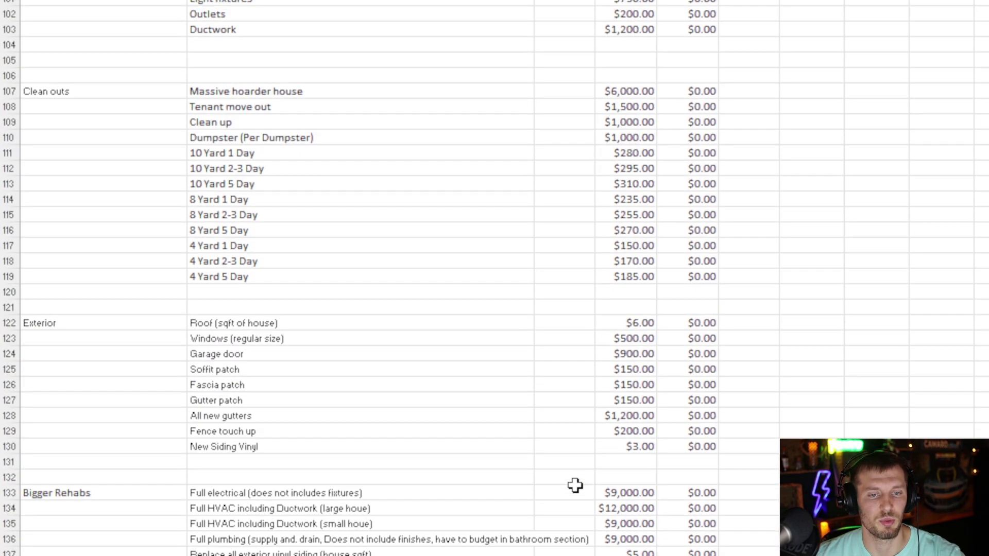
scroll(333, 283, up, 15)
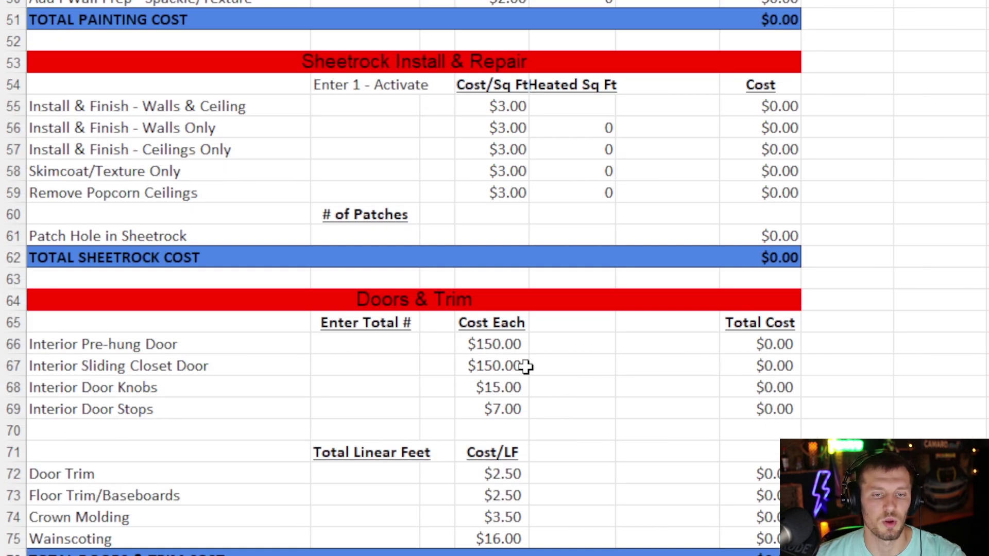
scroll(525, 366, up, 3)
scroll(511, 366, up, 5)
scroll(511, 366, down, 6)
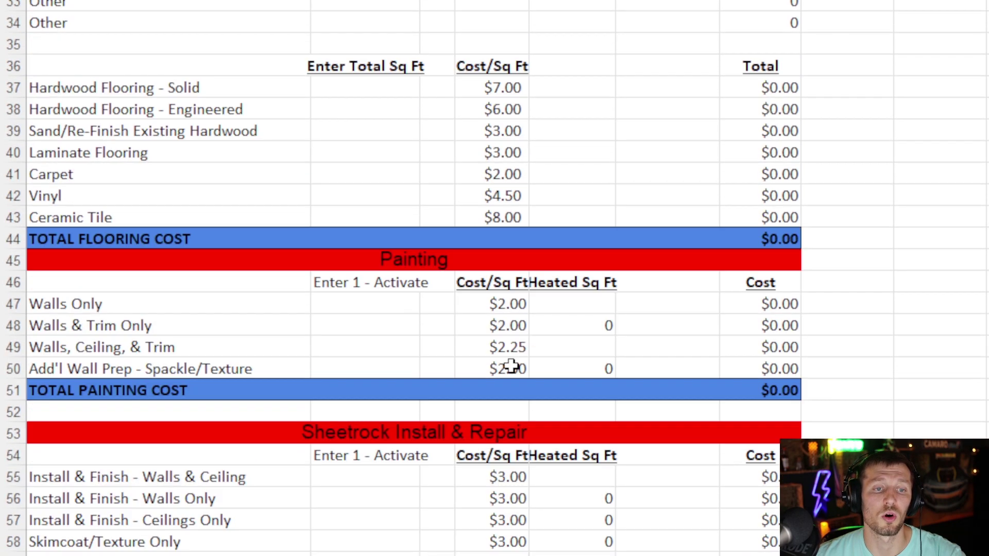
scroll(511, 366, down, 20)
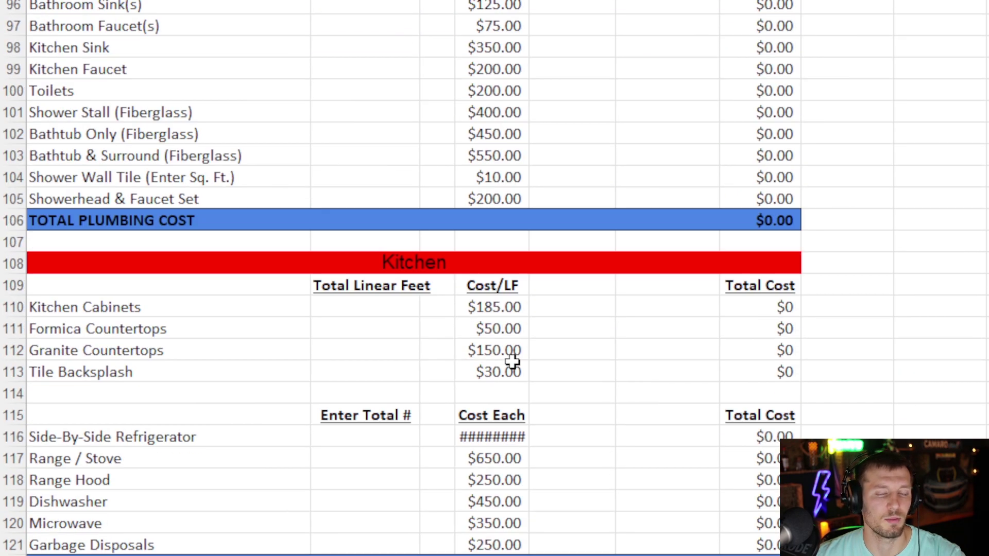
scroll(486, 500, down, 3)
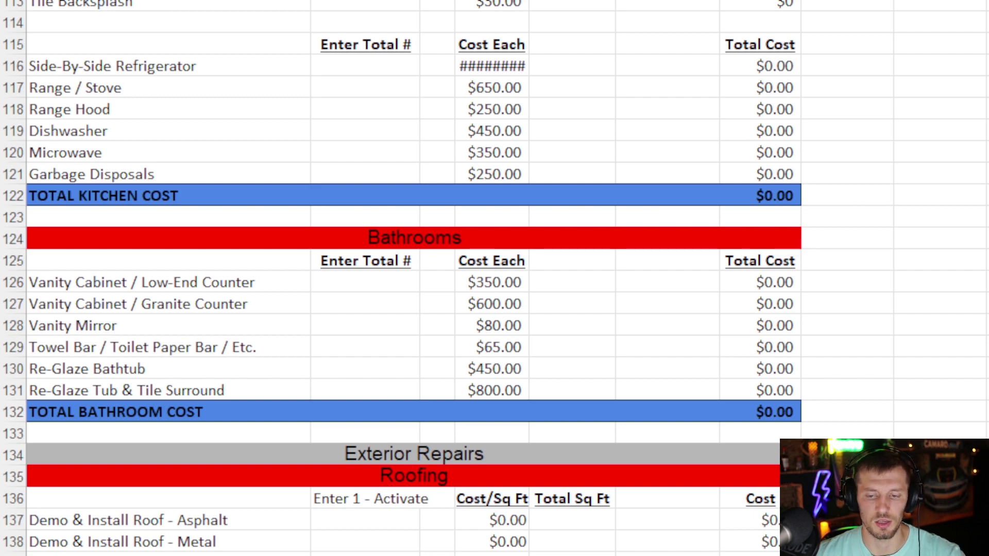
Examine the selling costs, profit breakdown chart and MAO section in the Real Side deal analyzer sheet
key(ctrl+Page_Up)
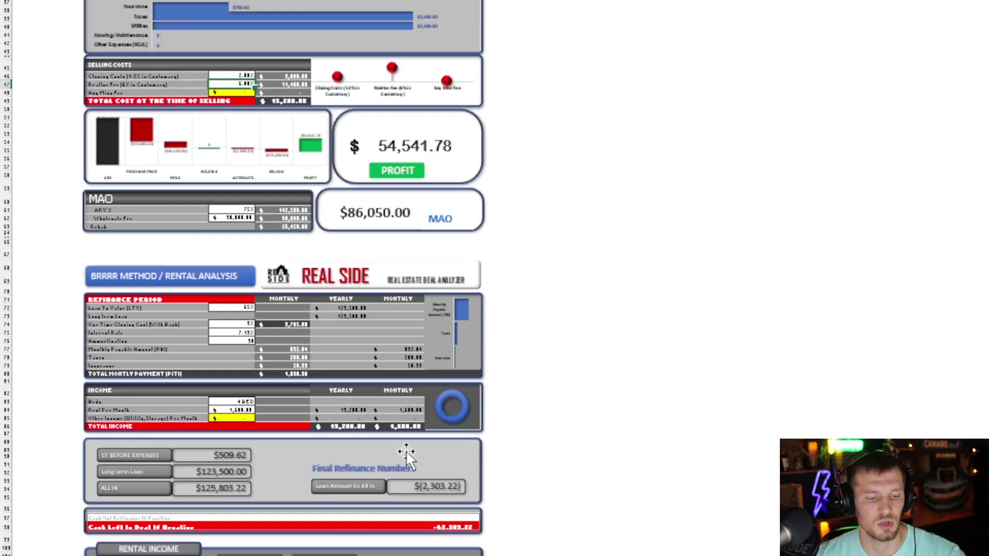
scroll(410, 449, up, 5)
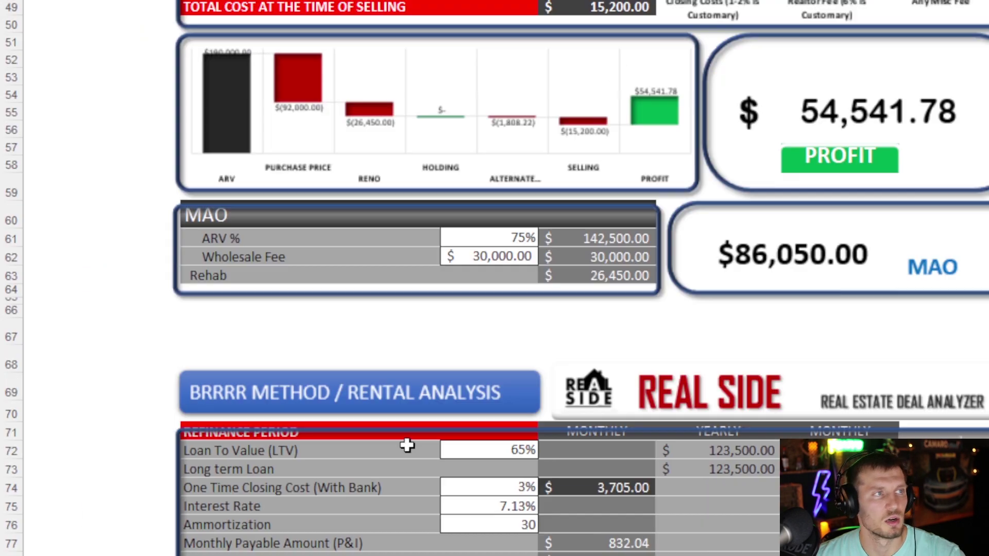
scroll(790, 326, up, 4)
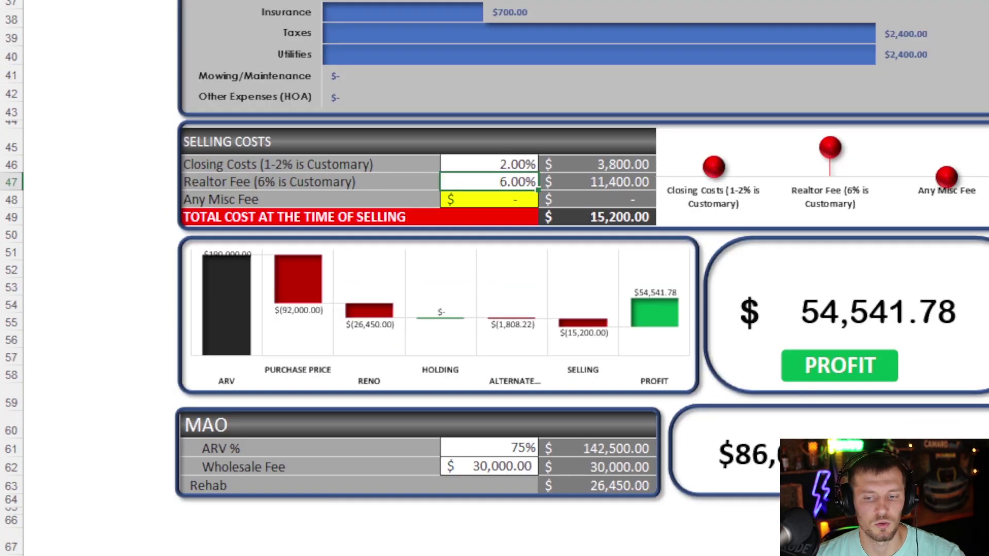
scroll(562, 252, right, 3)
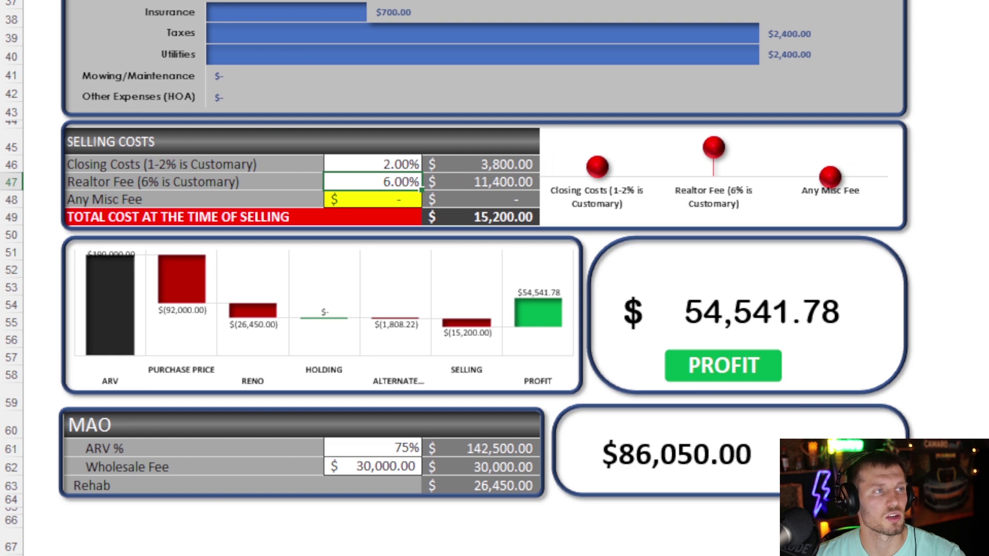
scroll(942, 395, up, 2)
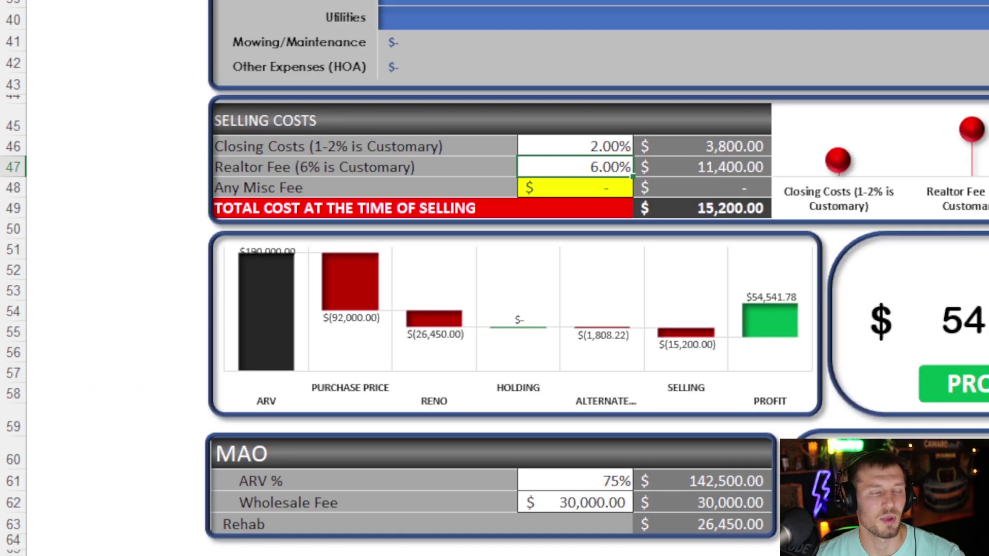
scroll(507, 273, right, 5)
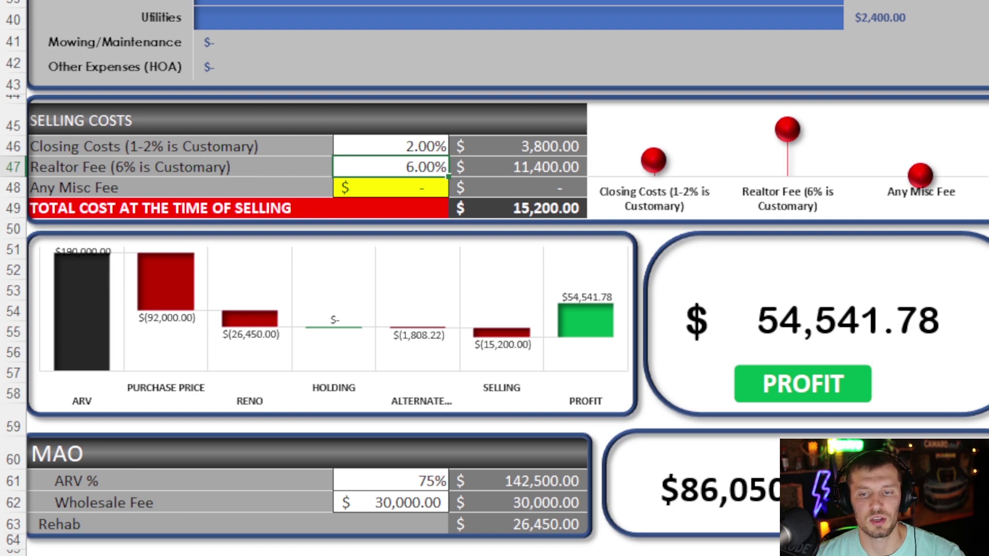
scroll(494, 278, down, 1)
scroll(566, 278, right, 3)
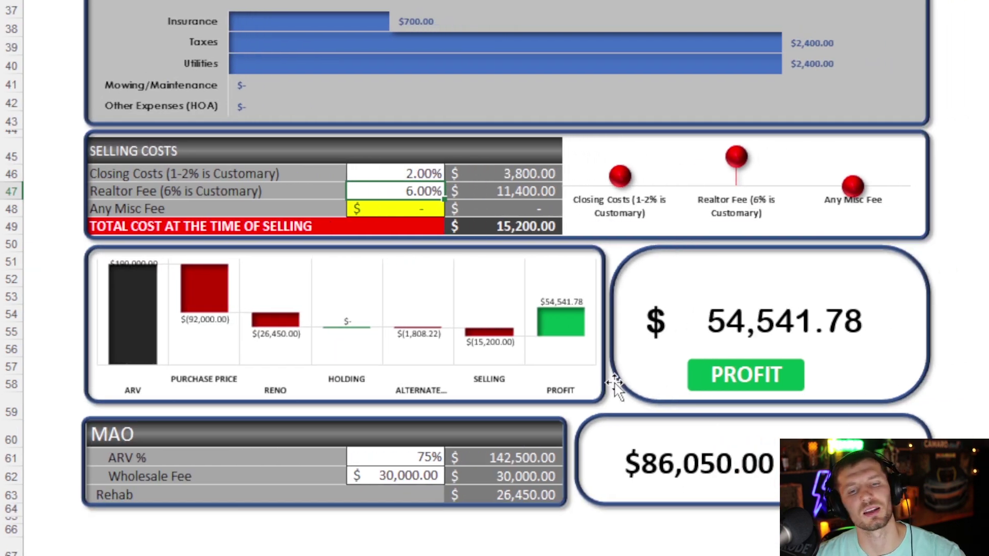
Review the analyzer's renovation period, lender information and alternate holding costs, then return to the profit and MAO figures
scroll(616, 391, up, 5)
scroll(613, 382, up, 7)
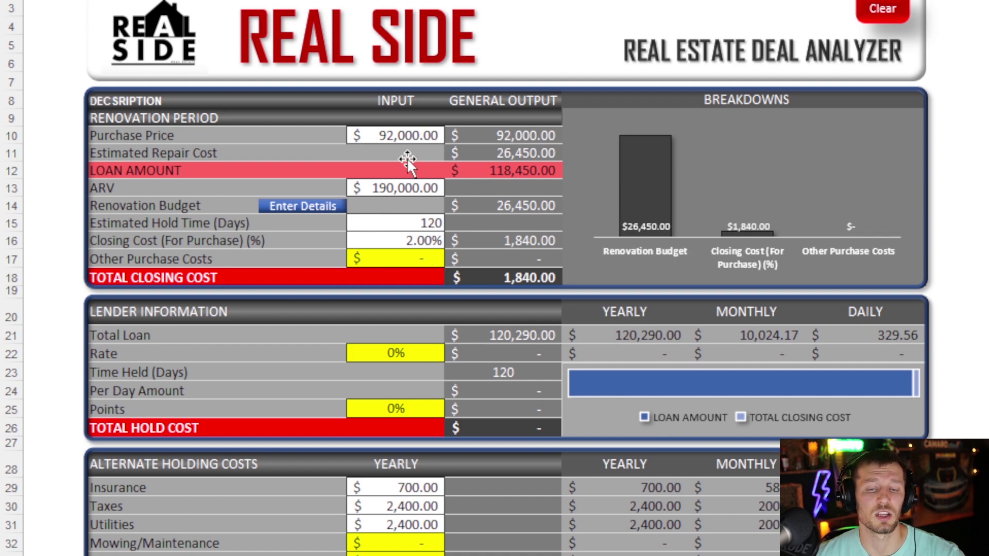
scroll(444, 214, down, 3)
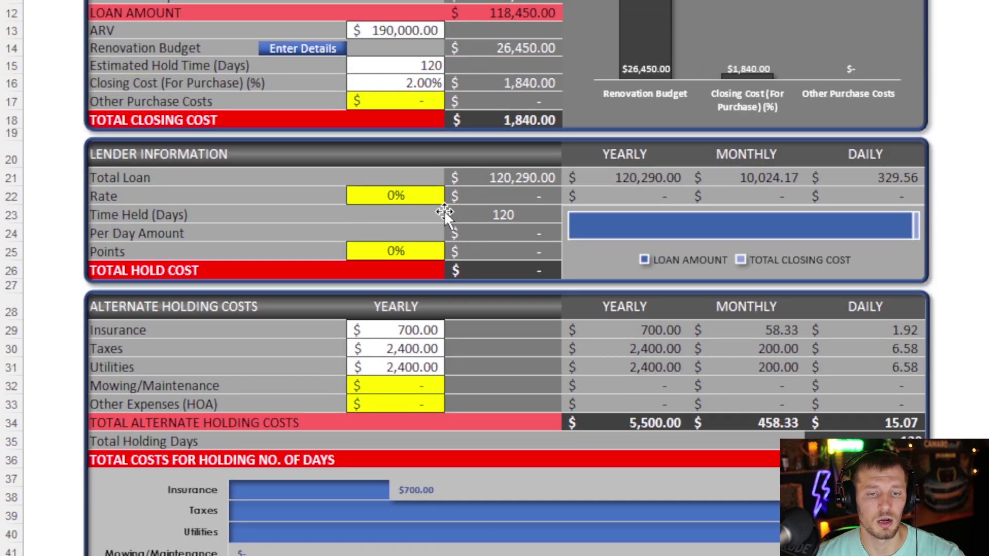
scroll(444, 213, down, 9)
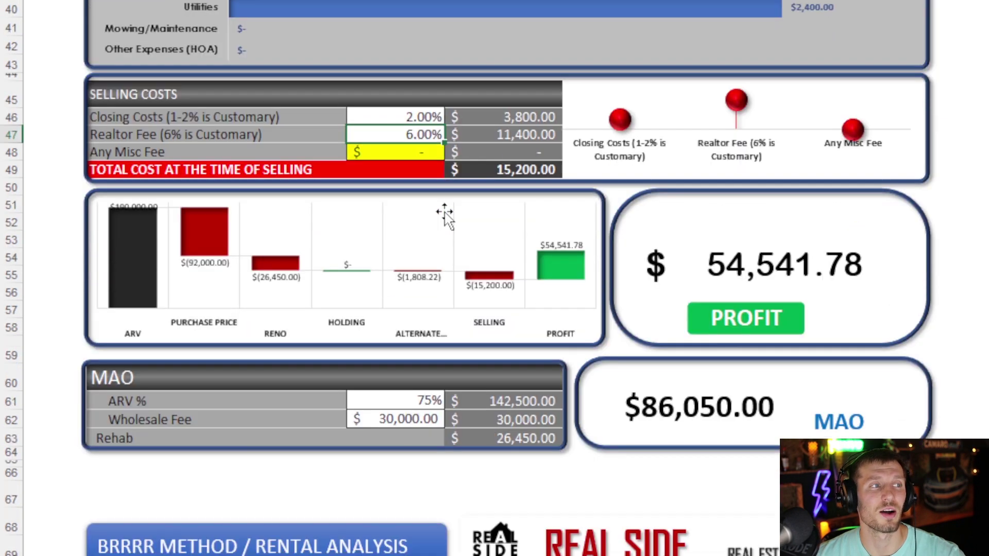
scroll(444, 214, down, 3)
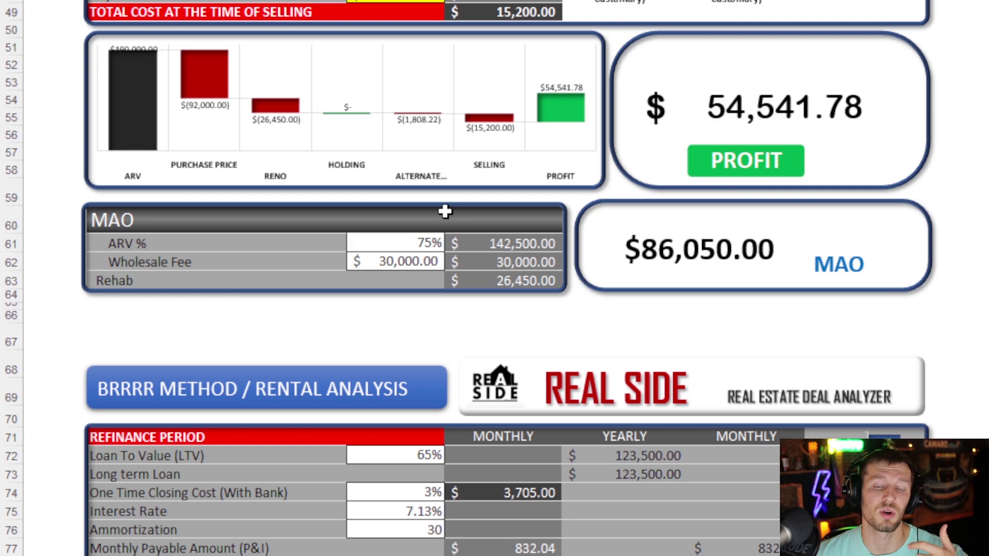
In the BRRRR refinance period section, set the Loan To Value (LTV) to 70%
scroll(459, 221, down, 4)
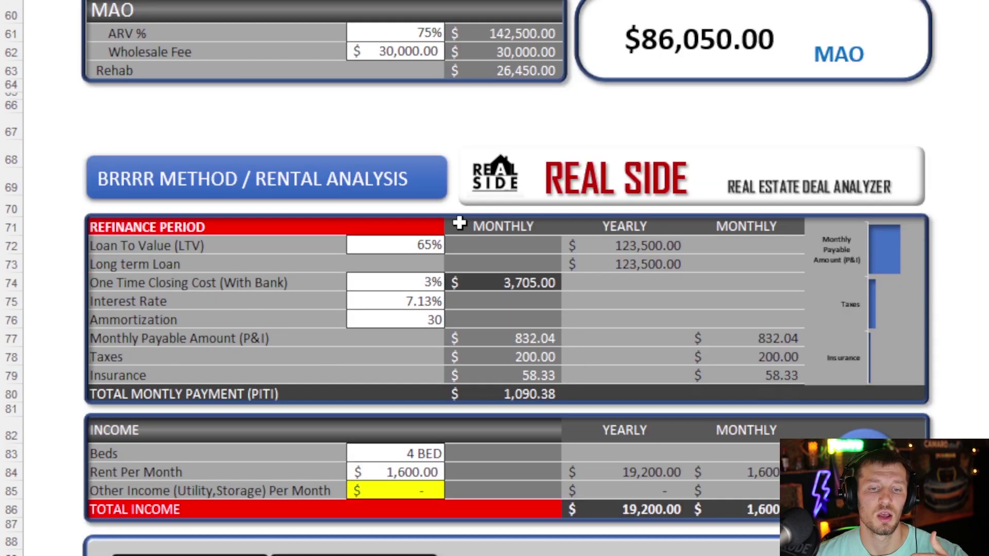
scroll(459, 223, down, 1)
click(424, 194)
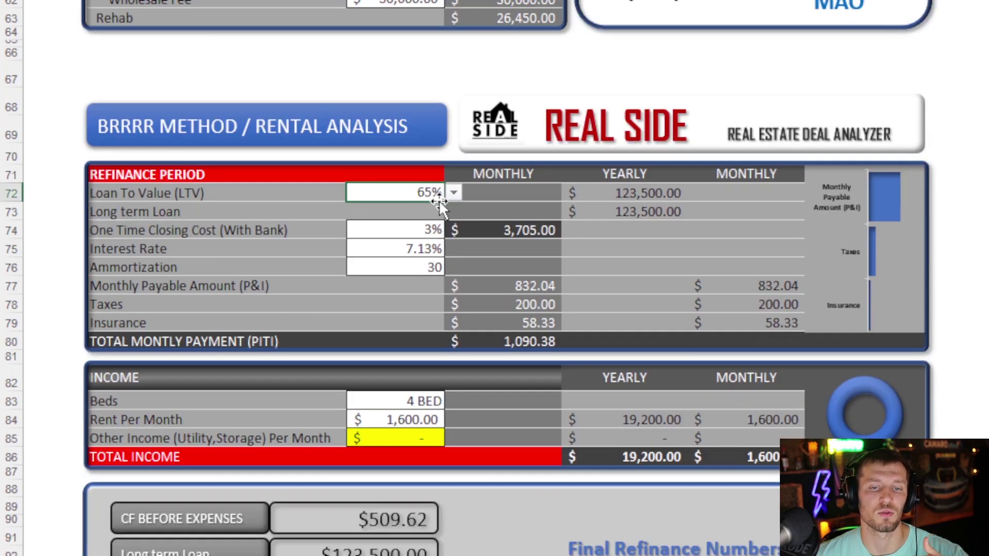
click(453, 193)
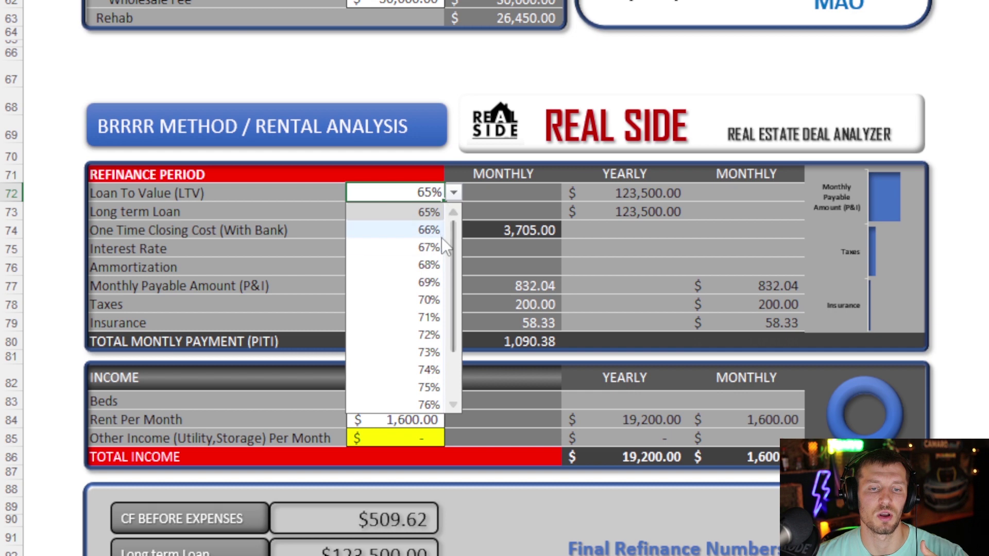
click(424, 303)
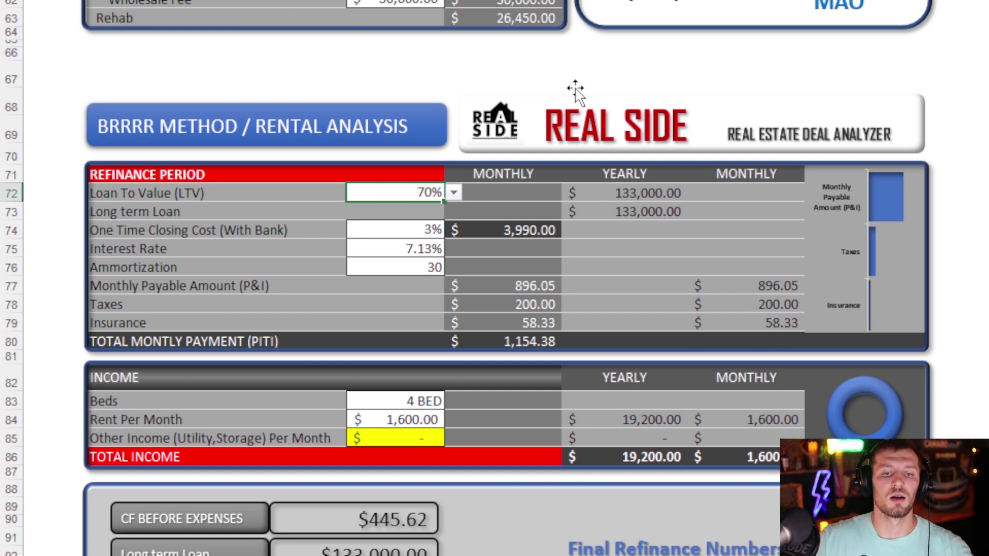
Check the one-time bank closing cost and set the refinance interest rate to 7.5%
click(434, 230)
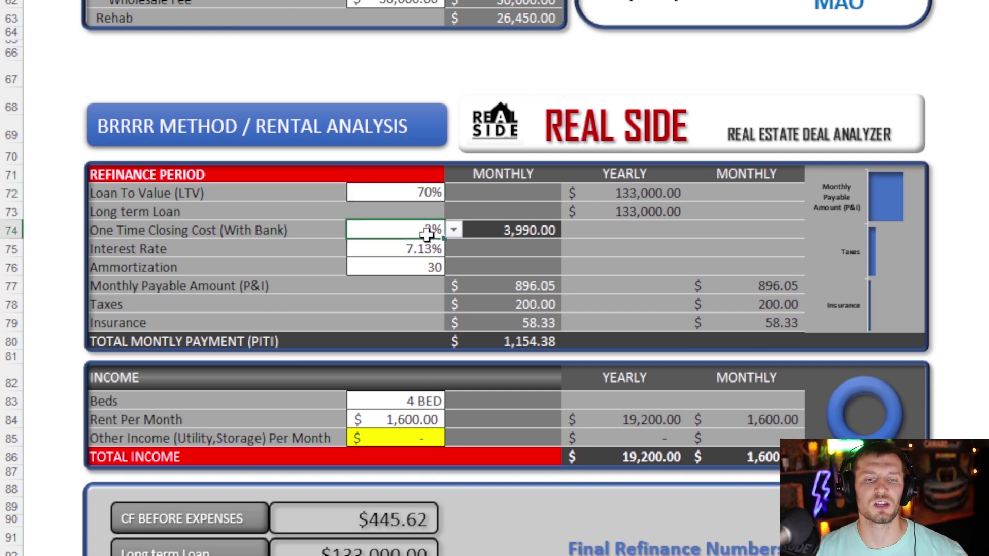
scroll(402, 208, down, 1)
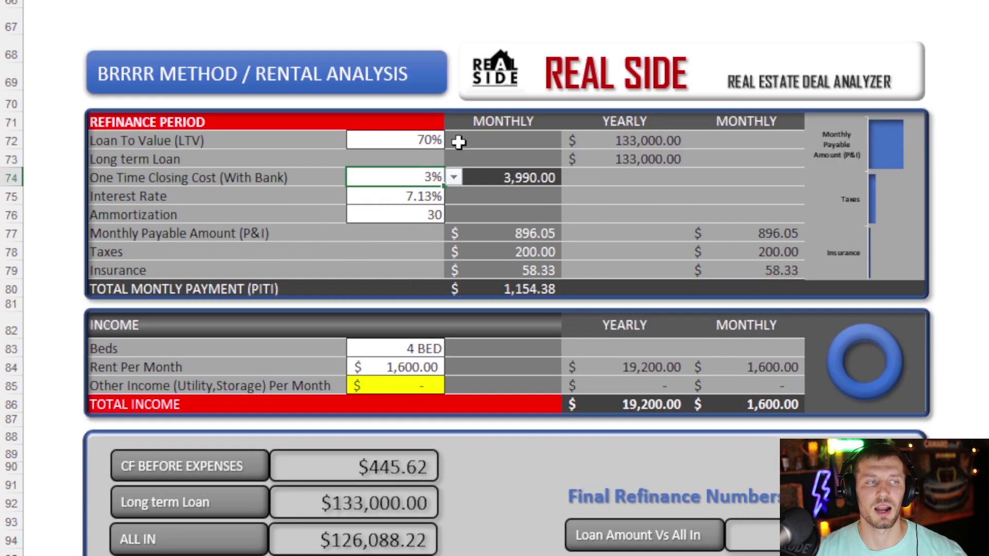
click(405, 199)
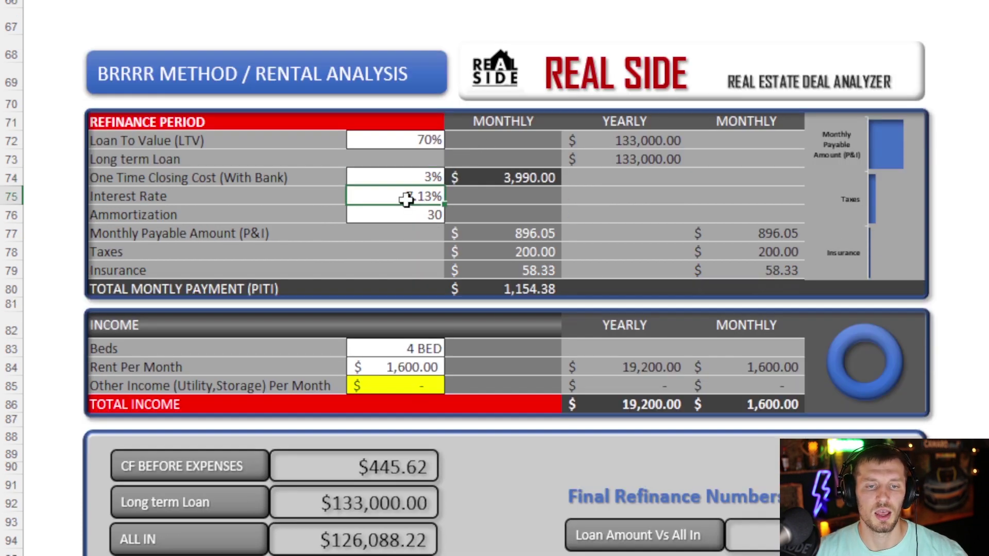
text(7.5)
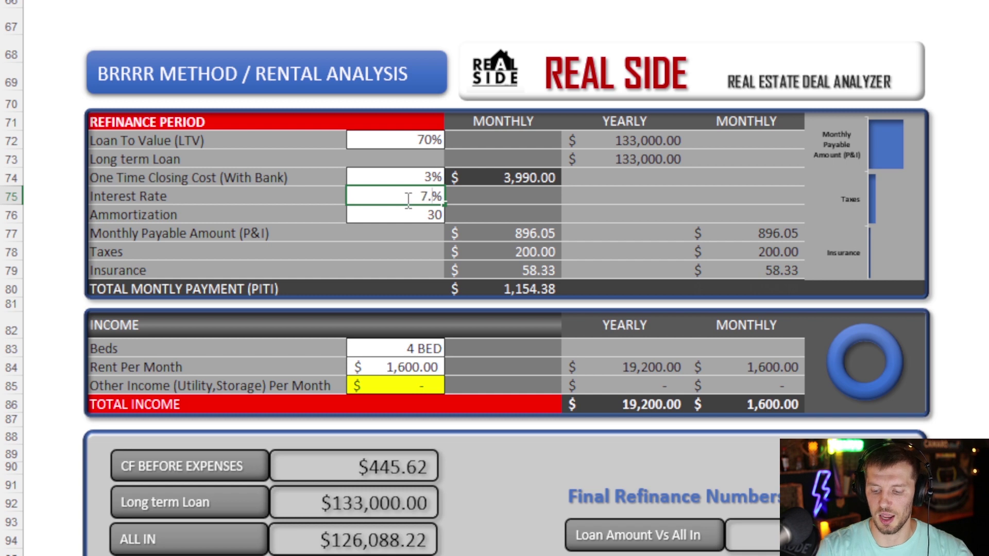
key(Return)
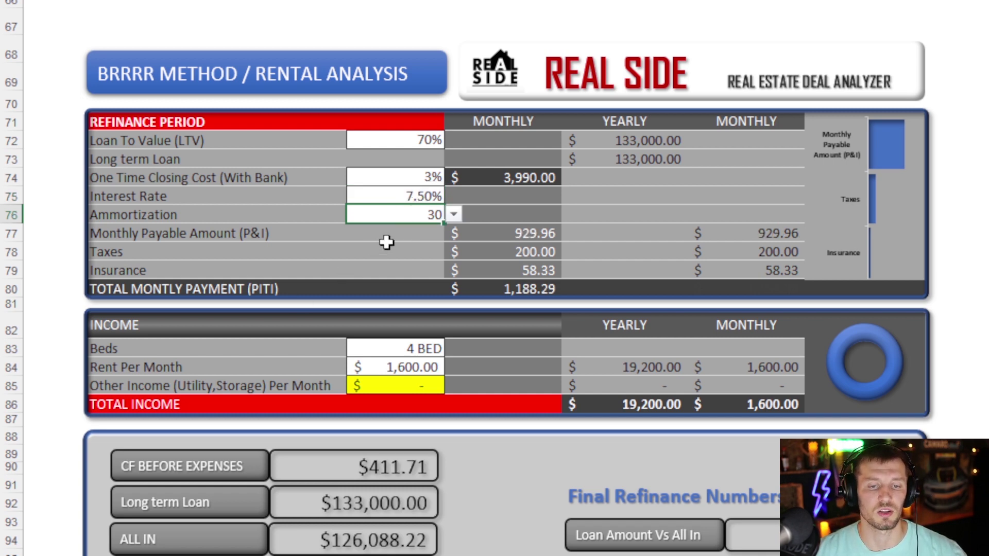
Review the total monthly payment, rental income, cash flow before expenses and final refinance numbers
scroll(387, 242, down, 1)
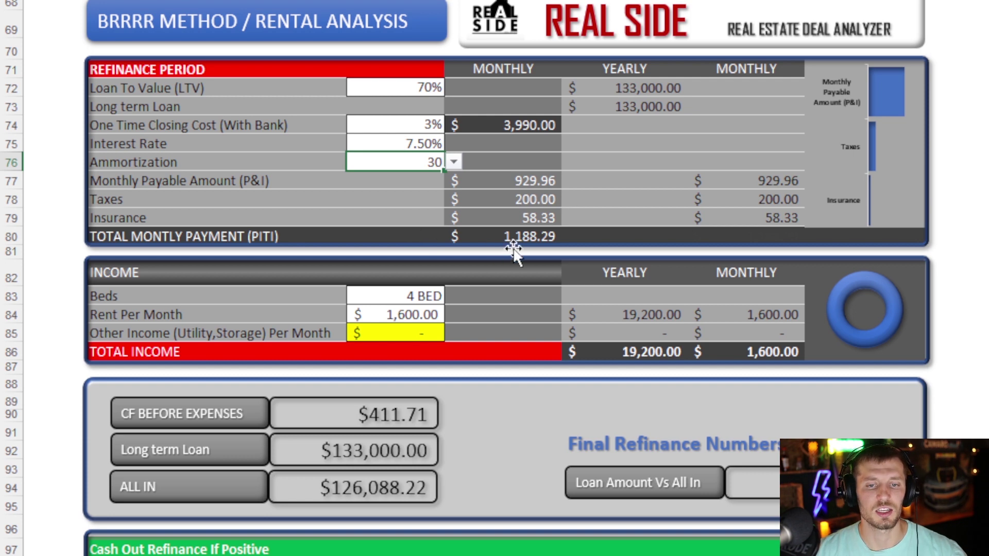
scroll(513, 249, down, 1)
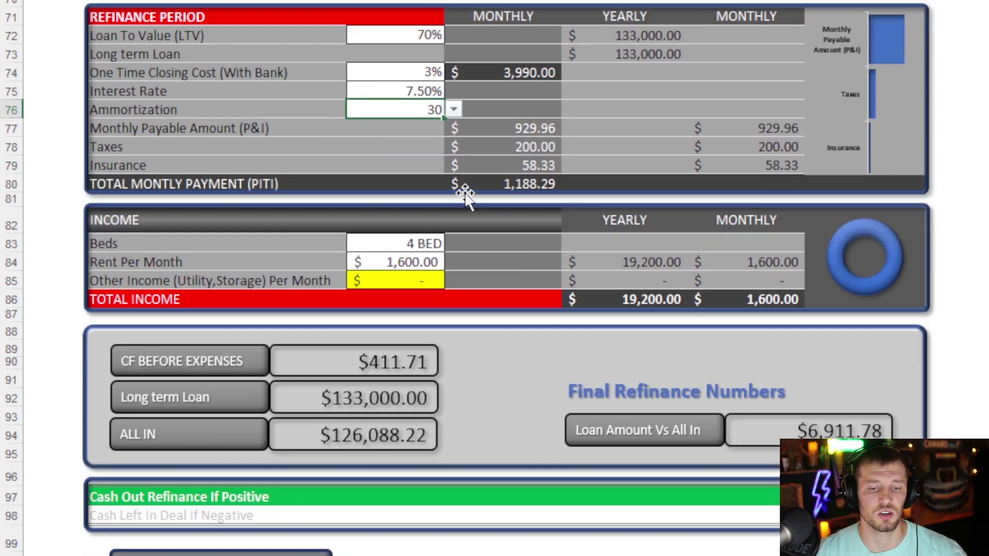
scroll(459, 194, down, 1)
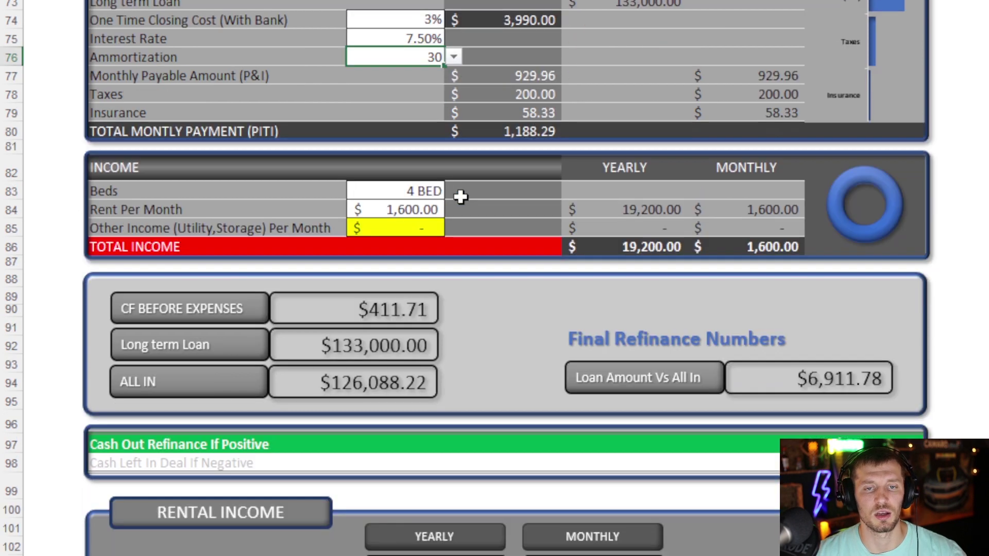
scroll(459, 194, up, 4)
scroll(460, 196, down, 5)
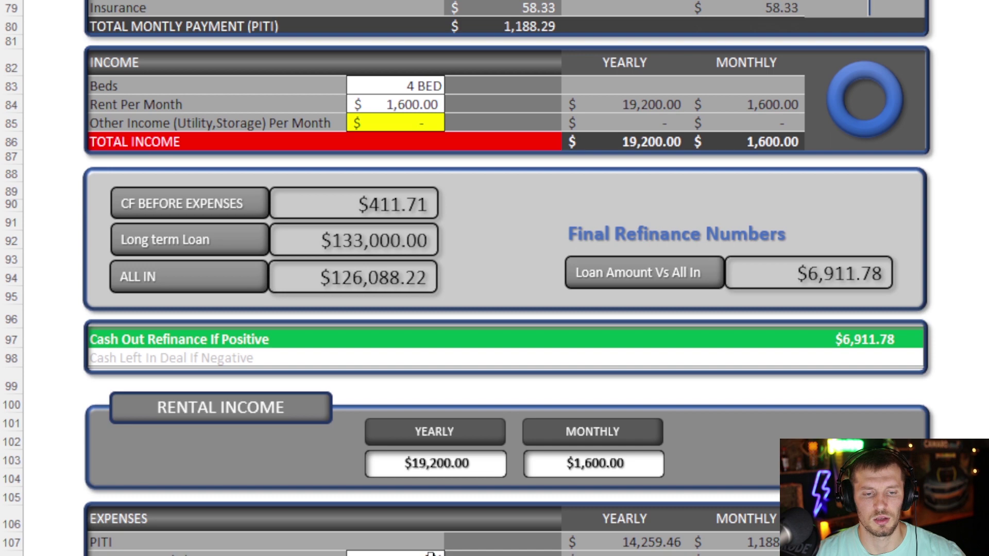
scroll(423, 316, up, 3)
scroll(423, 316, up, 3)
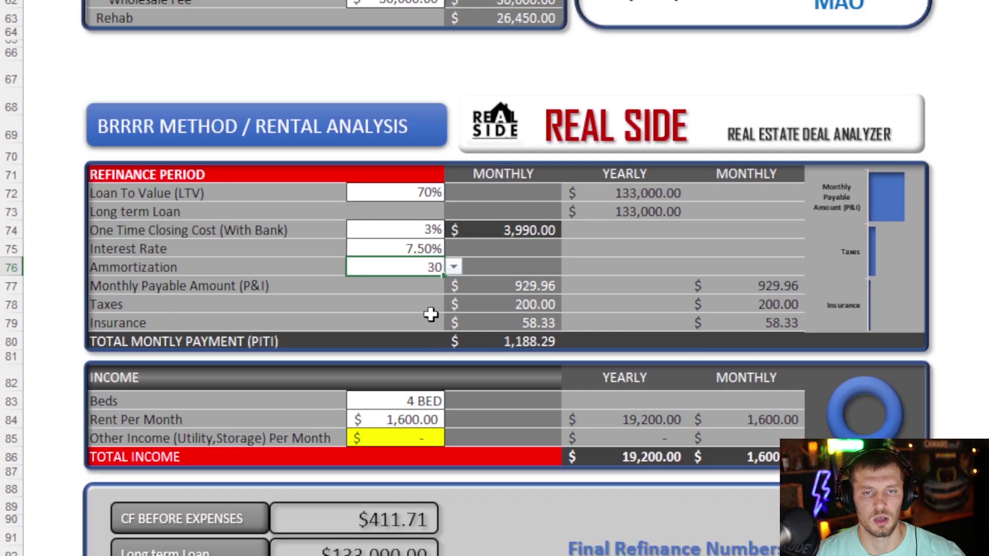
Check the insurance and taxes in the alternate holding costs against the refinance period's total monthly payment (PITI)
scroll(451, 98, up, 12)
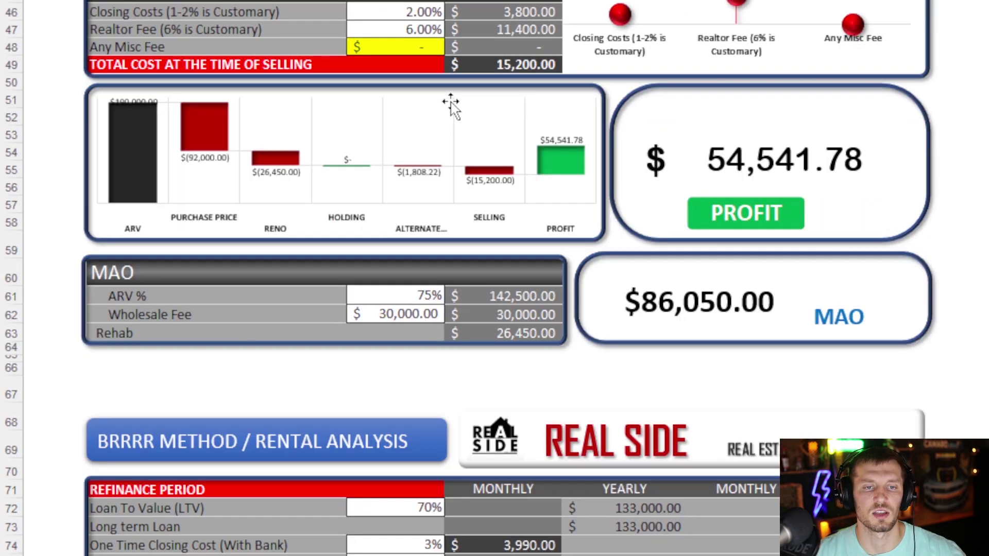
scroll(387, 135, up, 1)
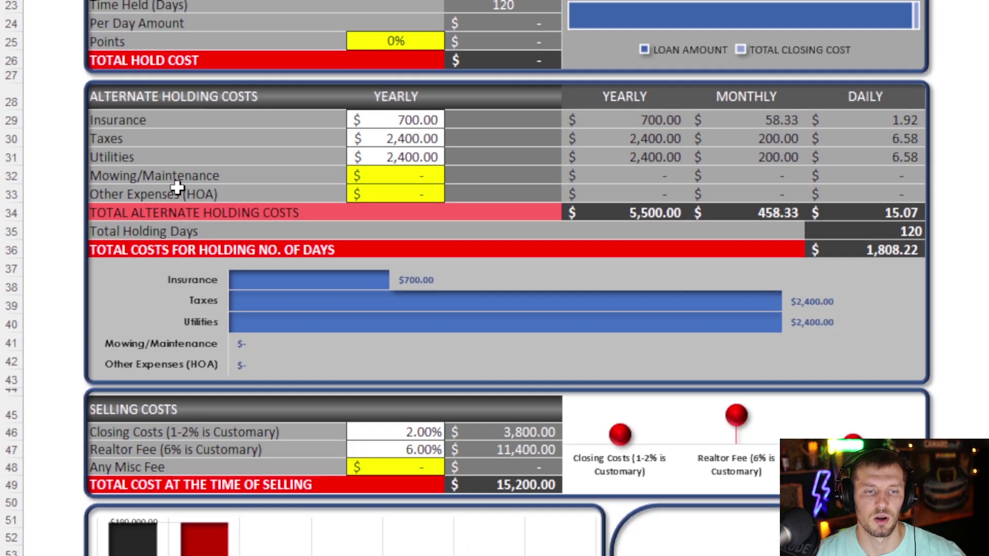
scroll(467, 129, down, 6)
scroll(468, 128, down, 4)
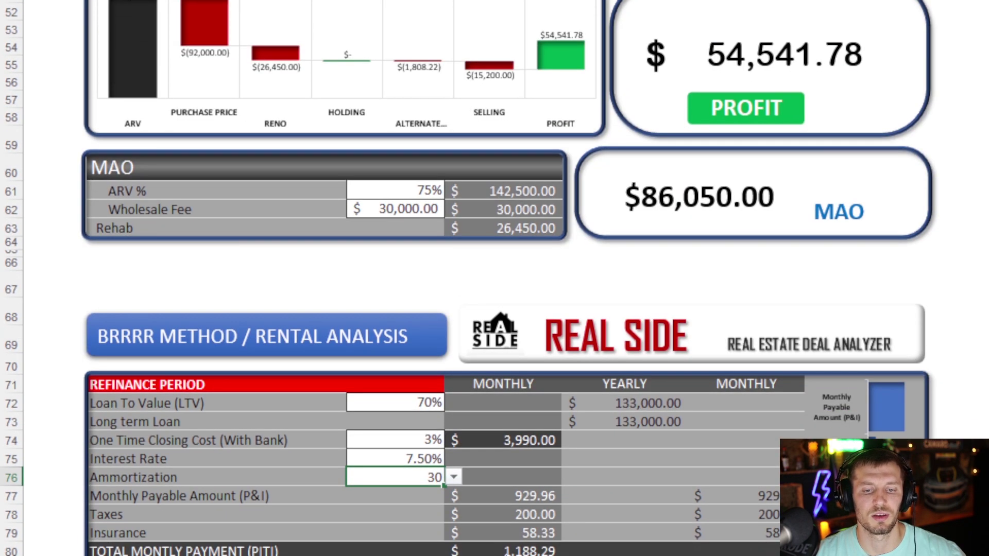
scroll(529, 510, down, 2)
scroll(536, 476, down, 4)
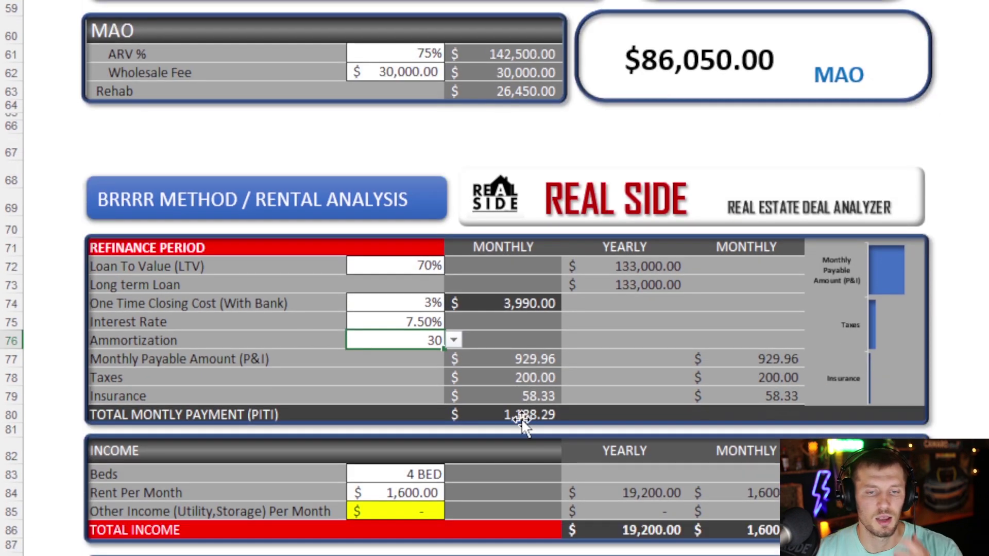
scroll(495, 343, down, 2)
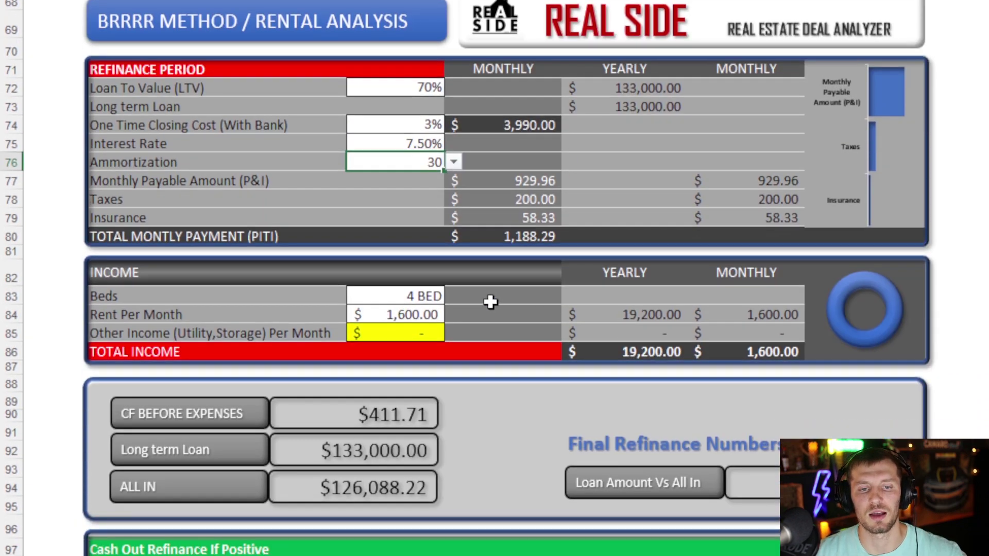
In the BRRRR income section, set the rent per month to $1,500
click(430, 263)
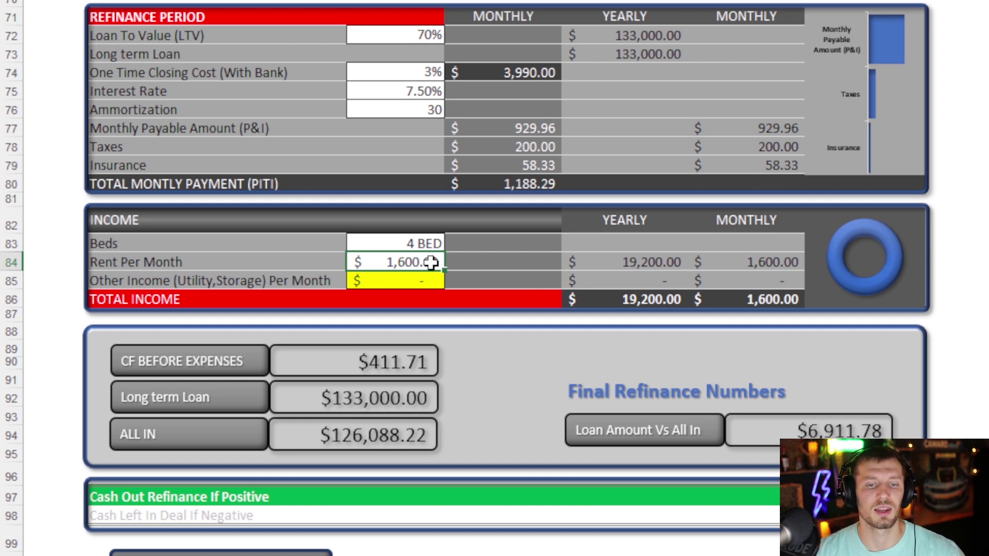
scroll(431, 262, down, 1)
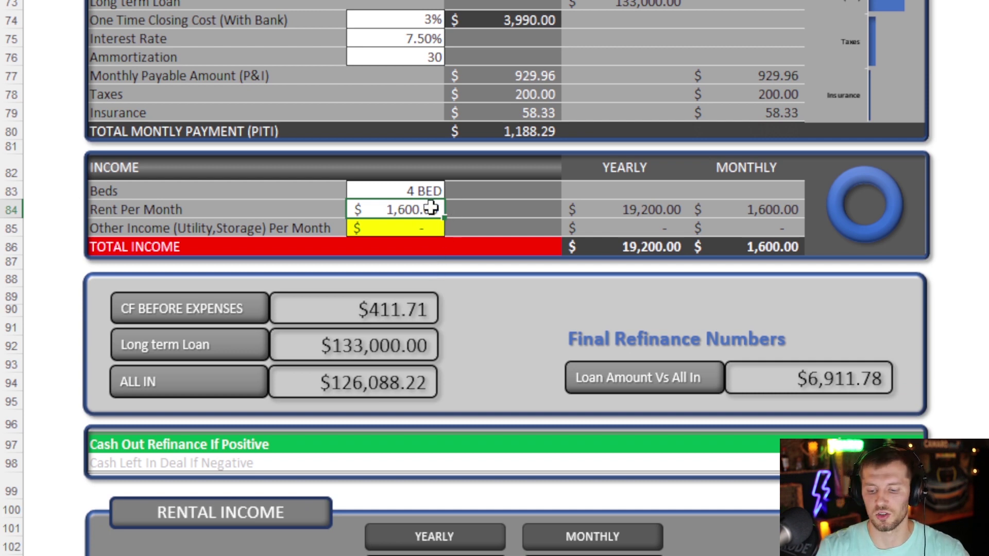
text(1500)
key(Return)
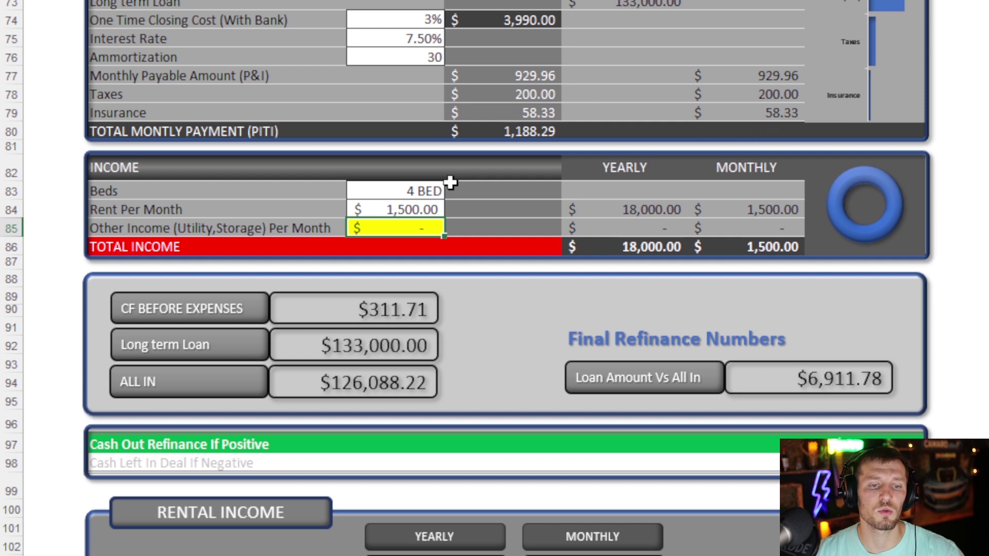
Examine the final refinance and cash-out figures, plus the maintenance, CAPEX, management and vacancy percentages in the rental expenses
scroll(452, 178, down, 1)
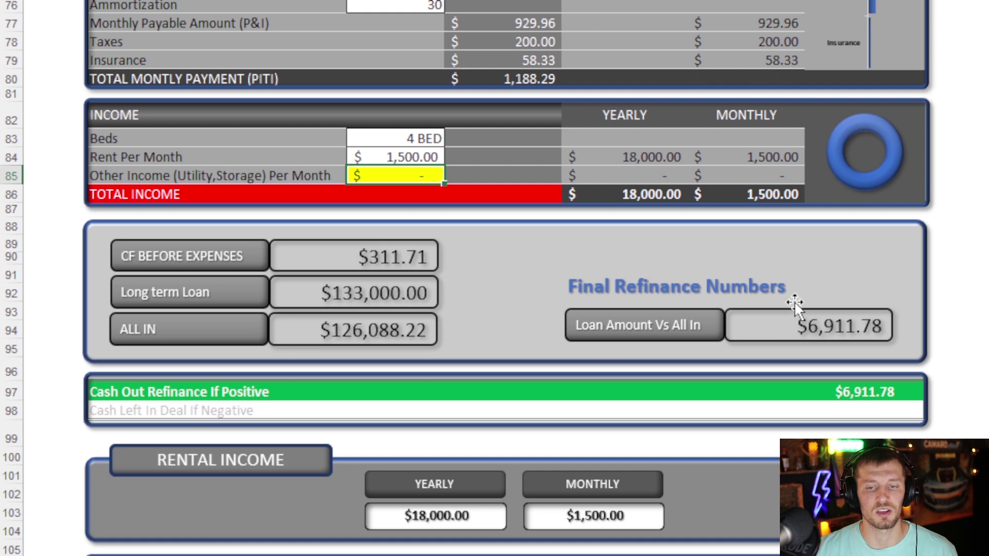
scroll(848, 360, down, 1)
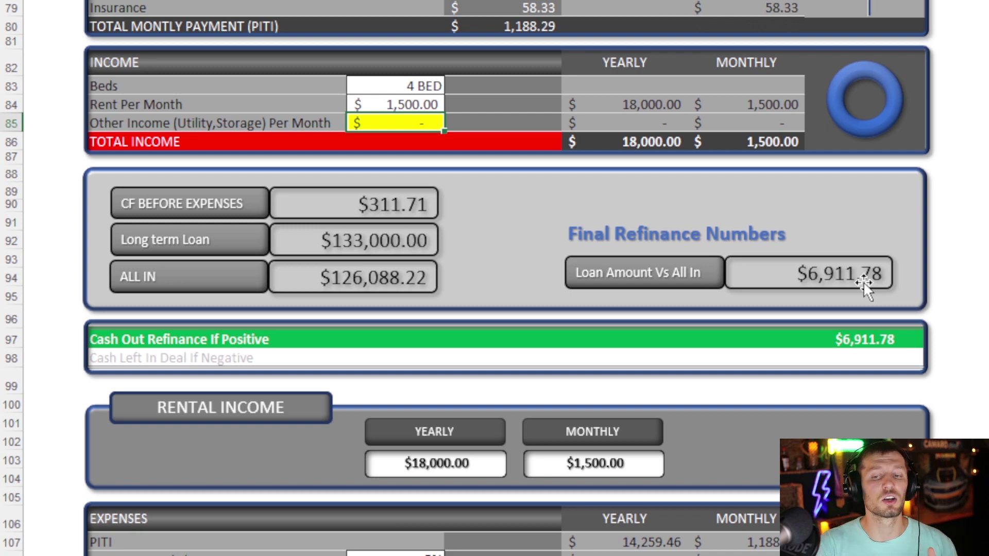
scroll(730, 244, down, 6)
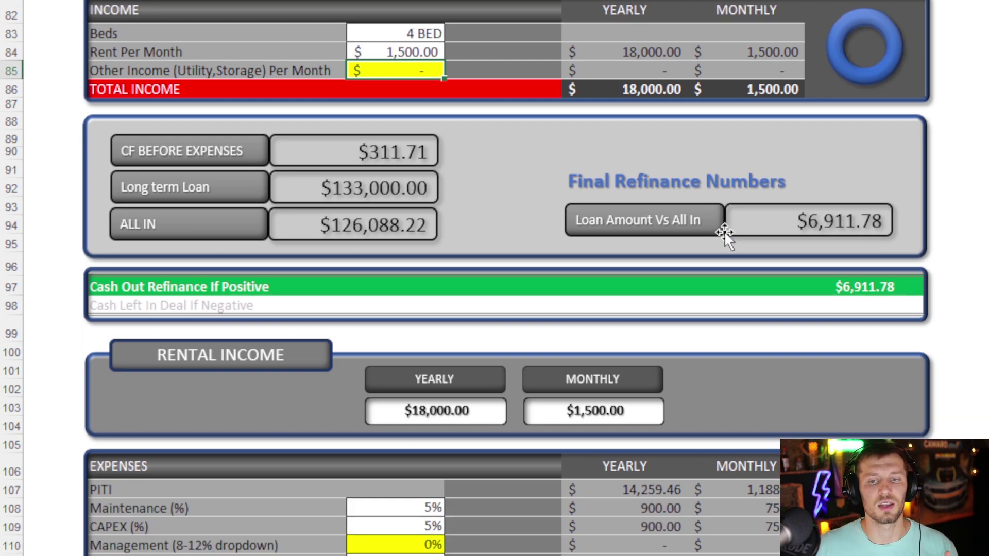
scroll(510, 289, down, 1)
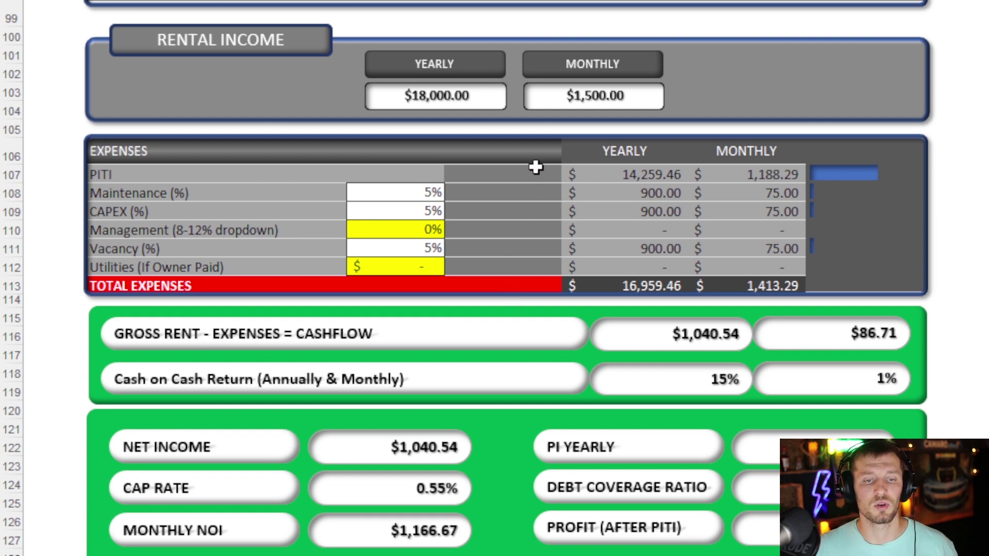
click(419, 196)
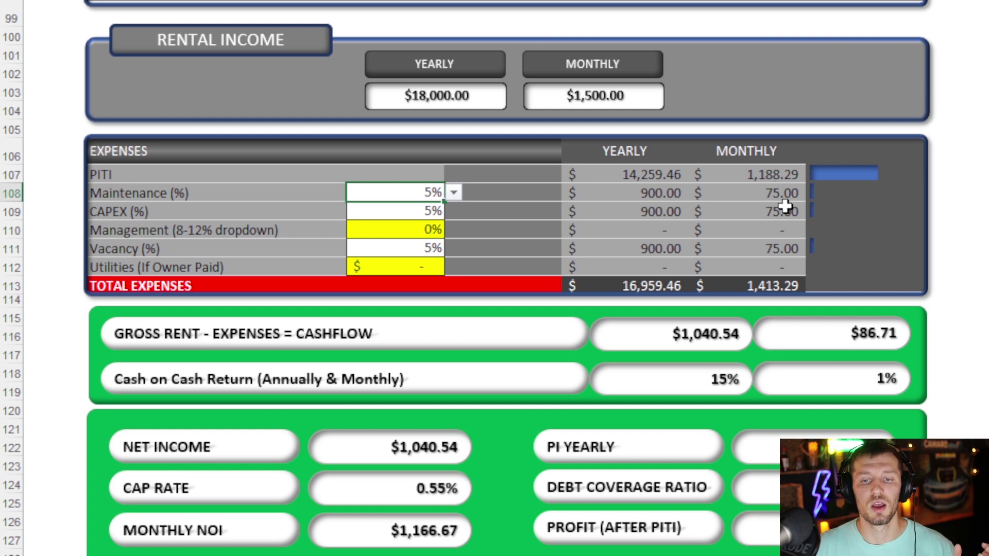
click(427, 215)
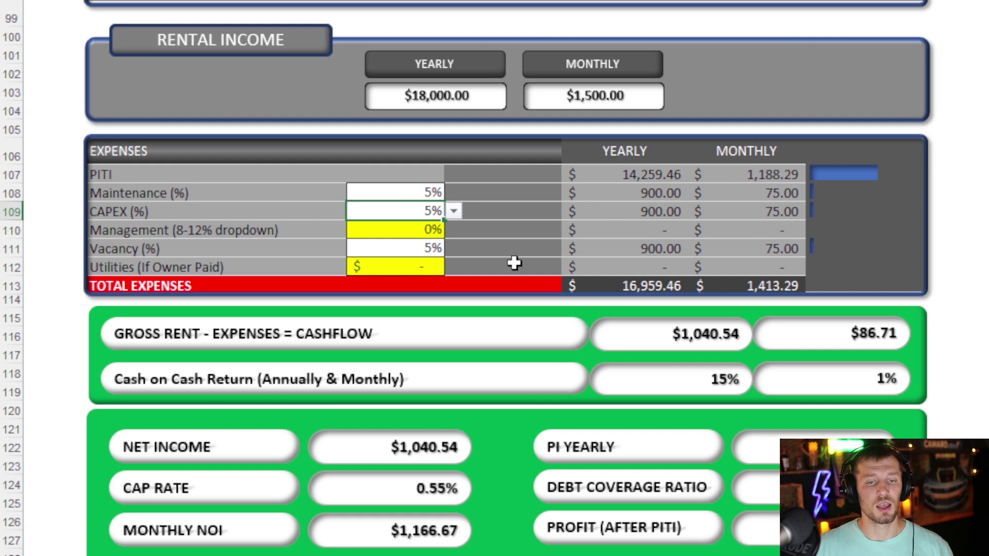
click(437, 233)
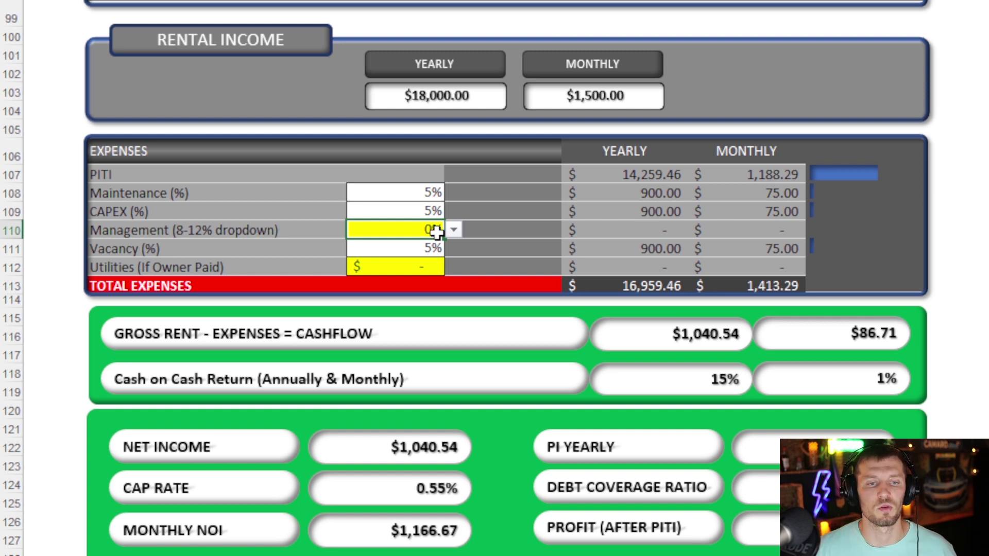
click(425, 248)
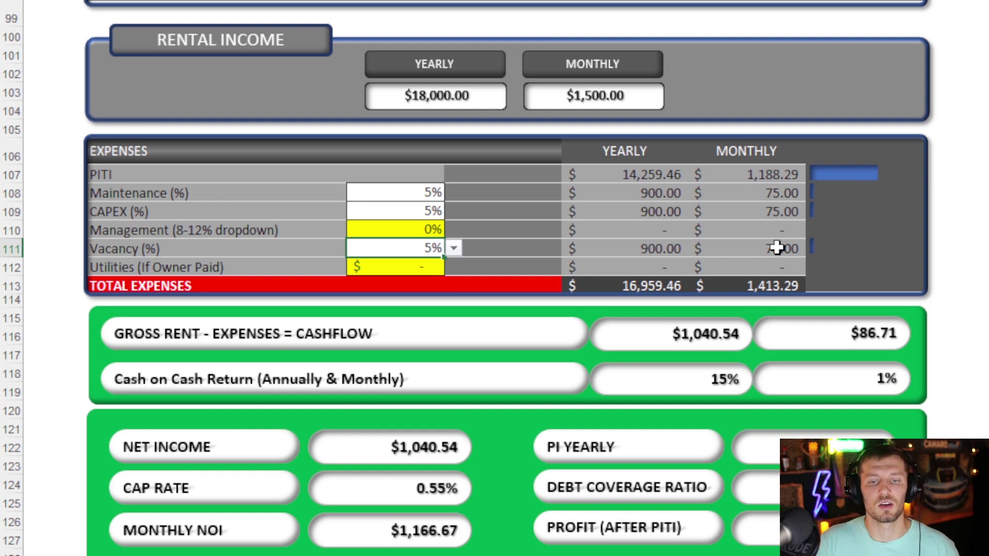
Review the rental's cash flow, cash on cash return, debt coverage ratio and profit after PITI alongside its expenses
scroll(710, 215, down, 3)
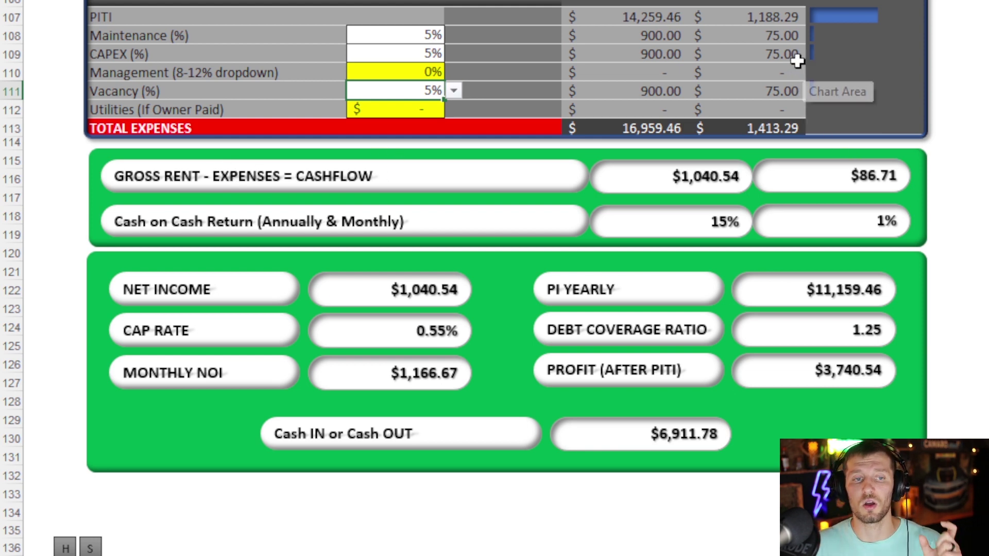
scroll(488, 127, up, 3)
scroll(488, 127, up, 2)
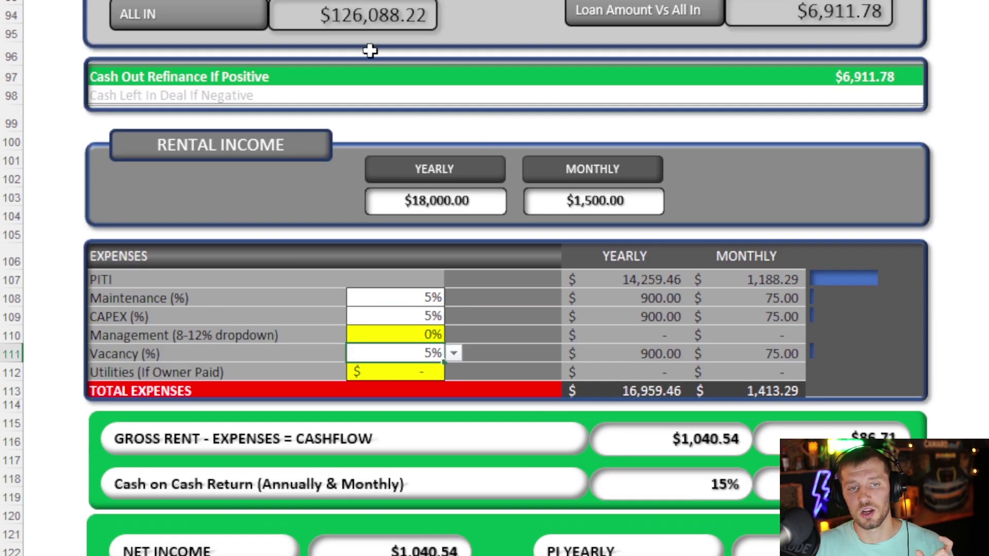
scroll(371, 49, up, 1)
scroll(360, 45, down, 4)
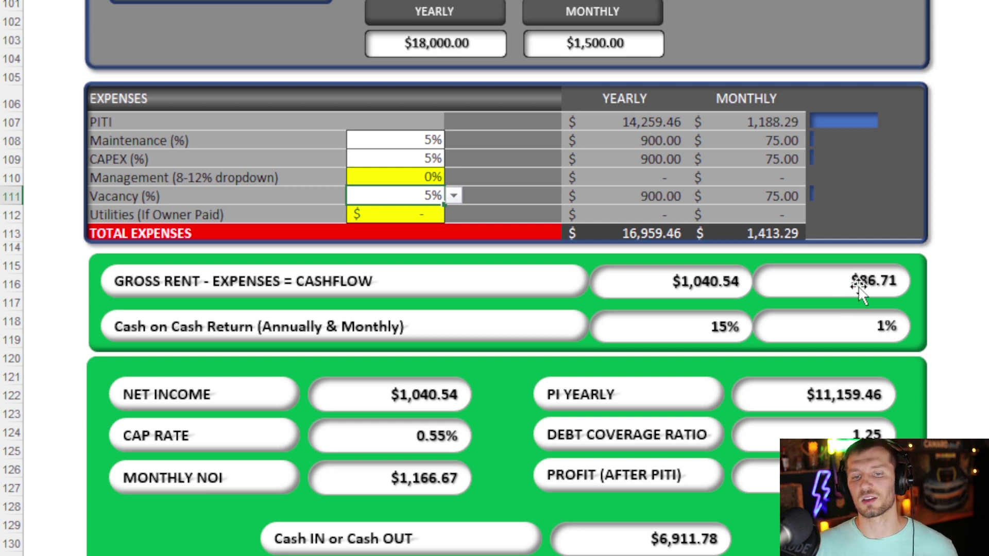
scroll(857, 293, down, 1)
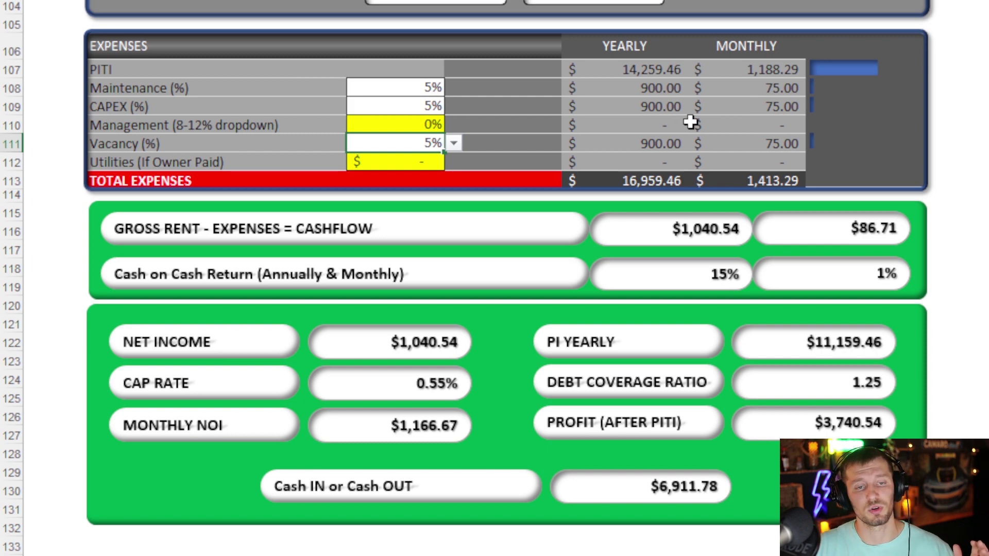
In the refinance period section, set the Loan To Value (LTV) to 65%
scroll(586, 159, up, 7)
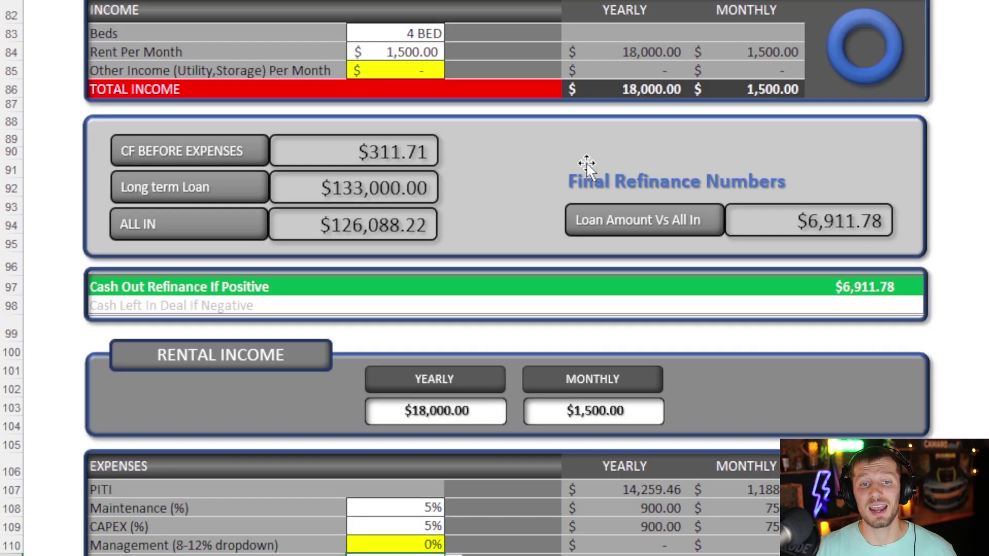
scroll(774, 325, up, 1)
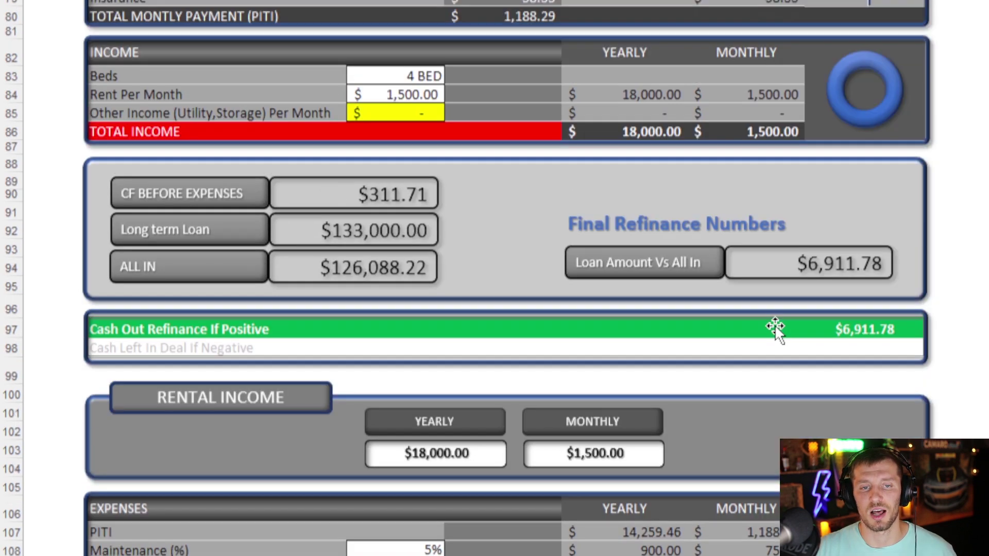
scroll(775, 324, up, 4)
click(433, 90)
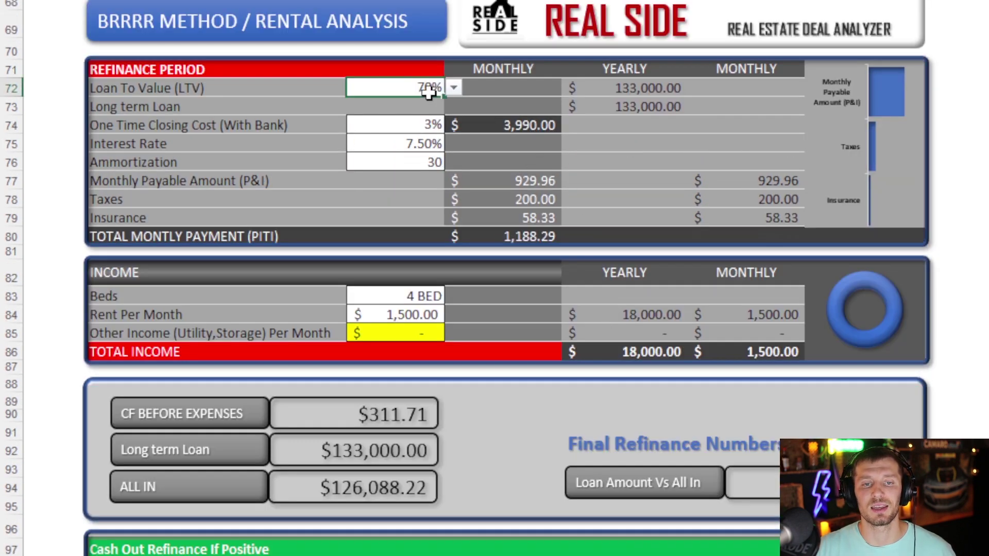
click(455, 90)
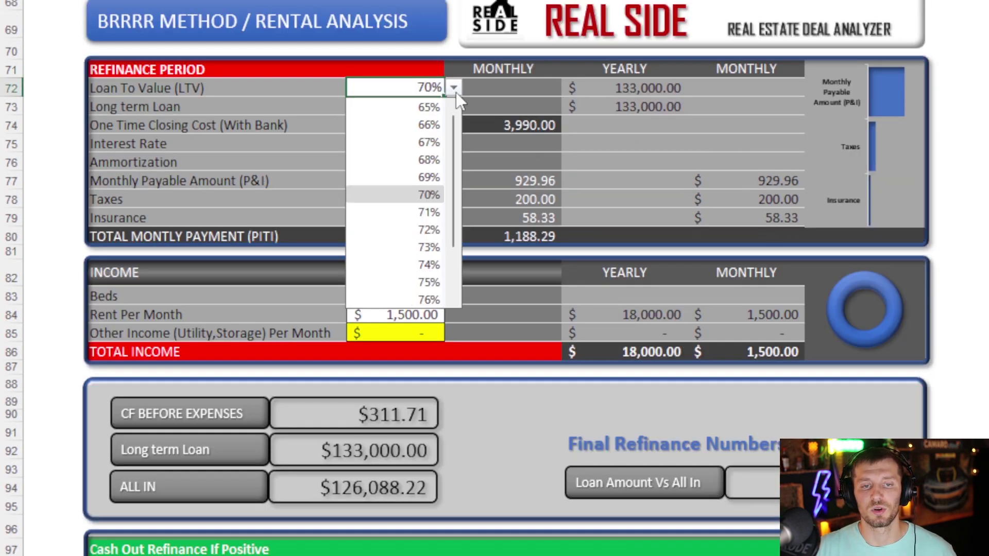
click(432, 107)
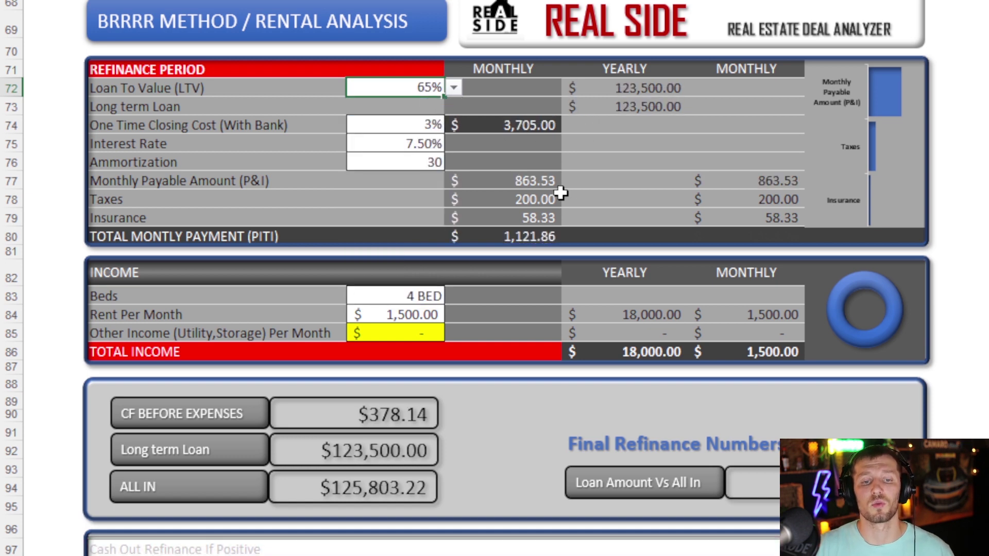
Review how the lower LTV affects the cash left in the deal, total expenses, monthly cash flow and cash on cash return
scroll(758, 466, down, 3)
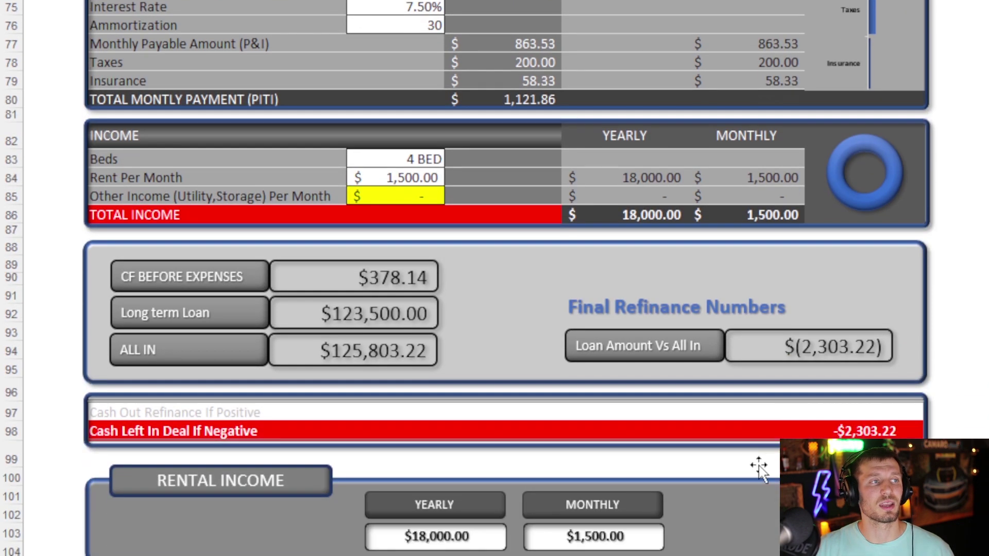
scroll(759, 466, down, 2)
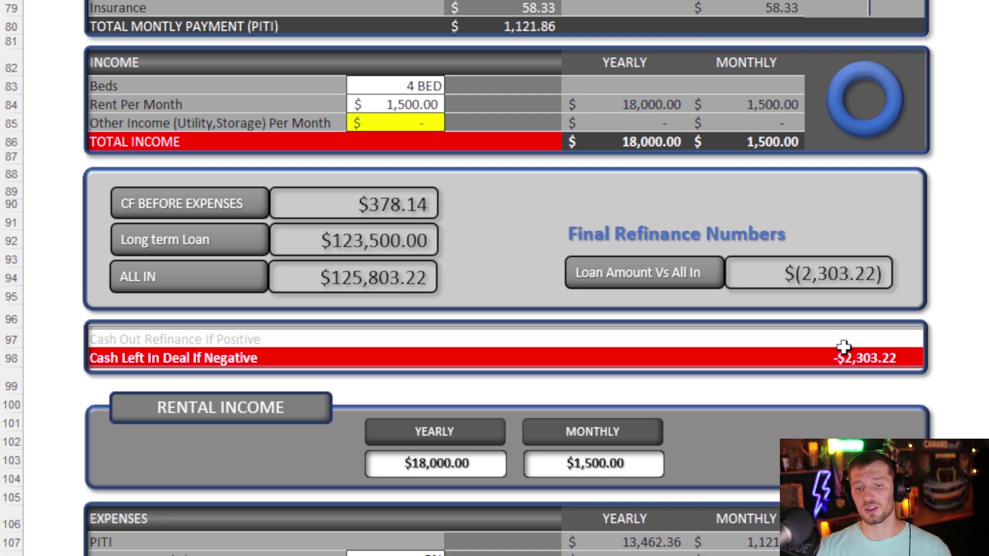
scroll(843, 346, down, 4)
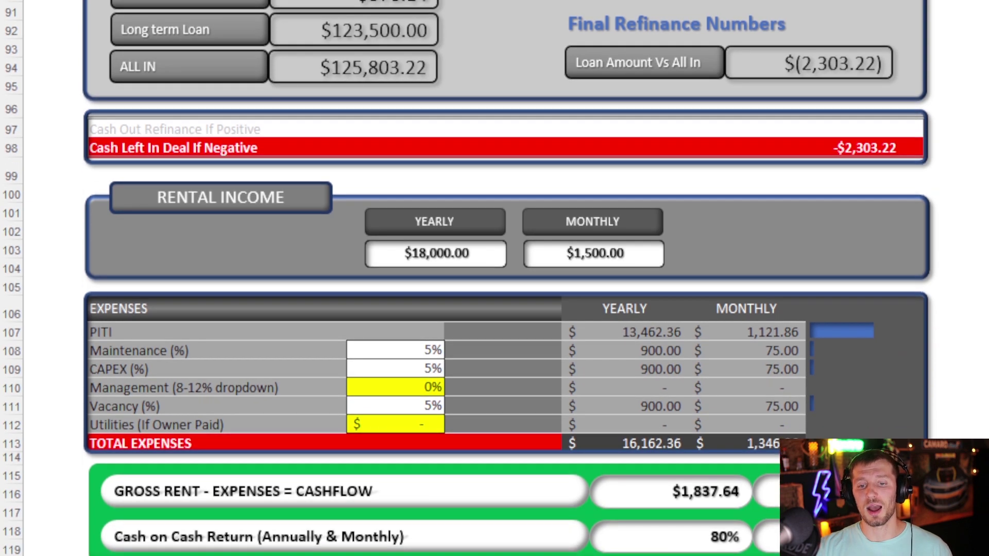
scroll(869, 427, down, 1)
scroll(868, 427, down, 2)
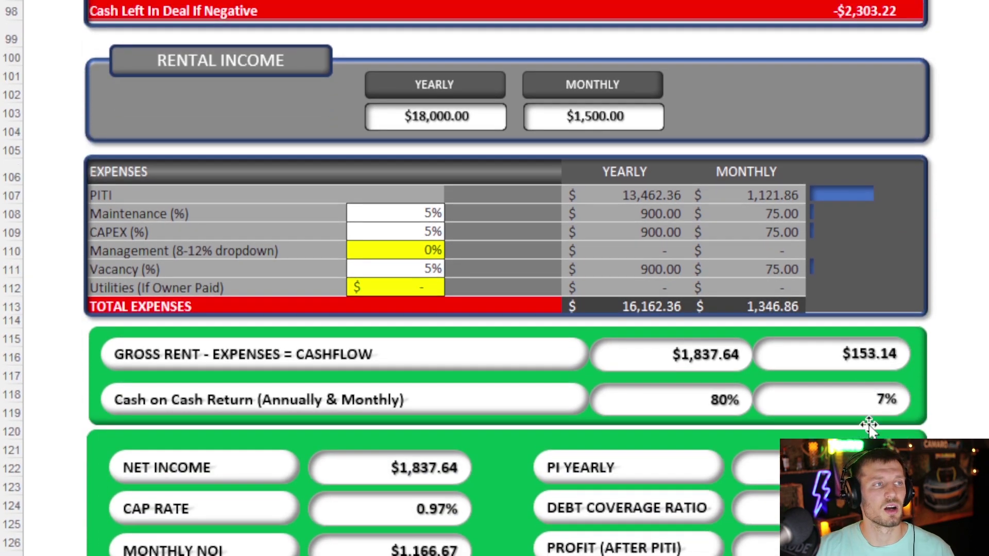
scroll(868, 426, down, 1)
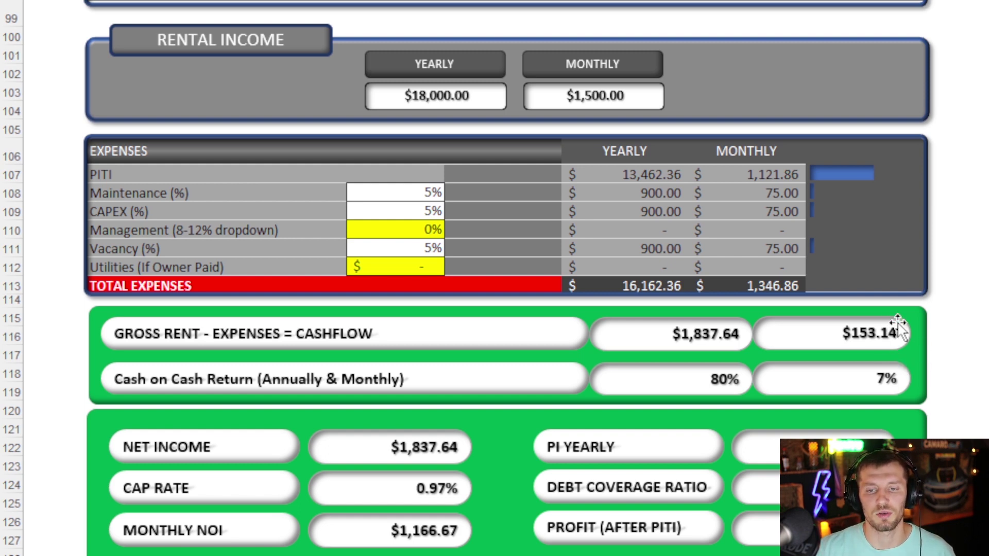
scroll(878, 303, down, 1)
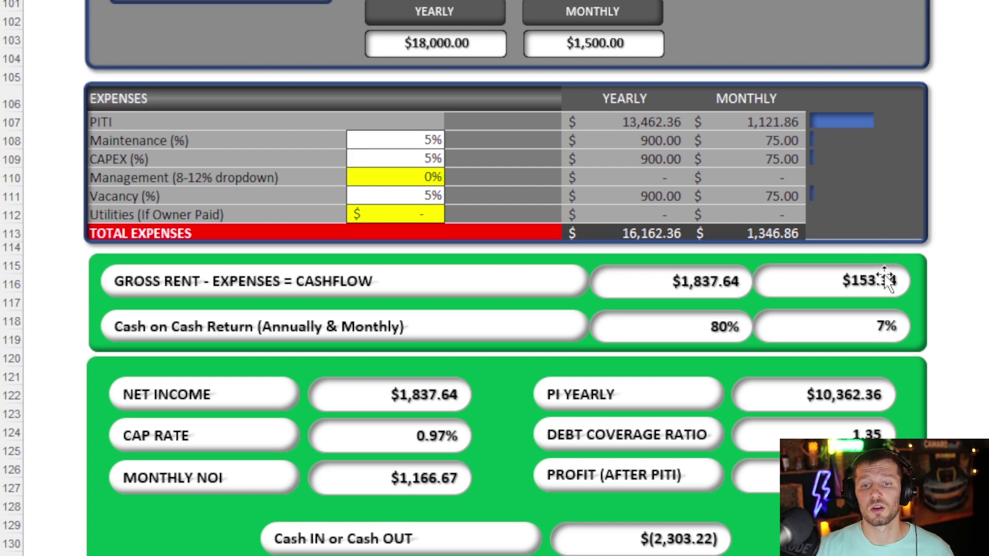
scroll(884, 282, up, 7)
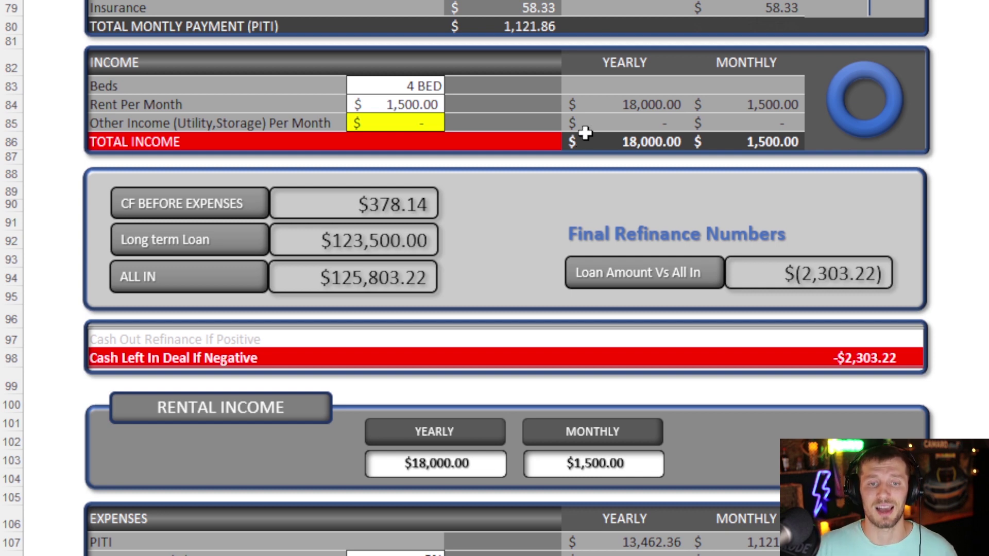
scroll(660, 147, down, 3)
scroll(663, 152, down, 5)
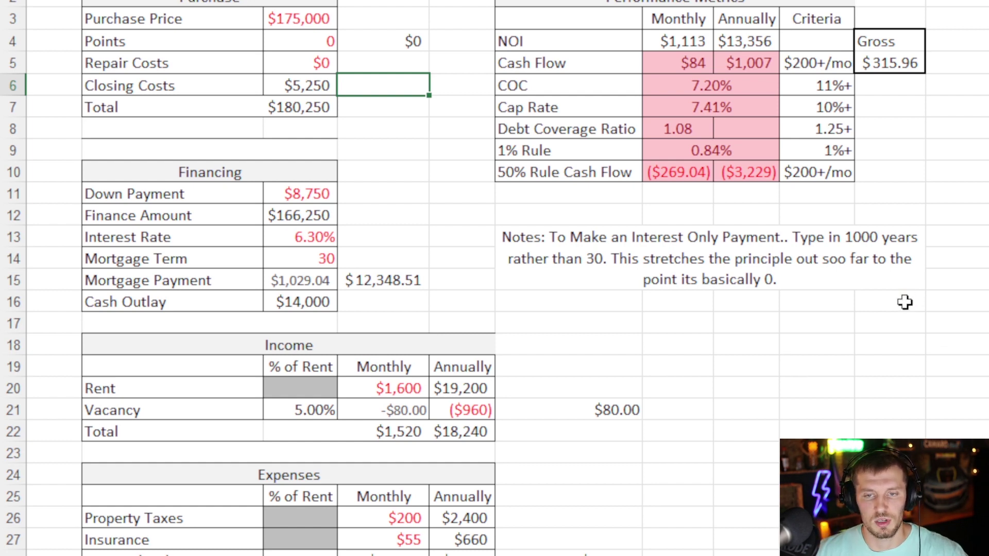
Set the Purchase Price in the Purchase section to $200,000
scroll(906, 302, down, 1)
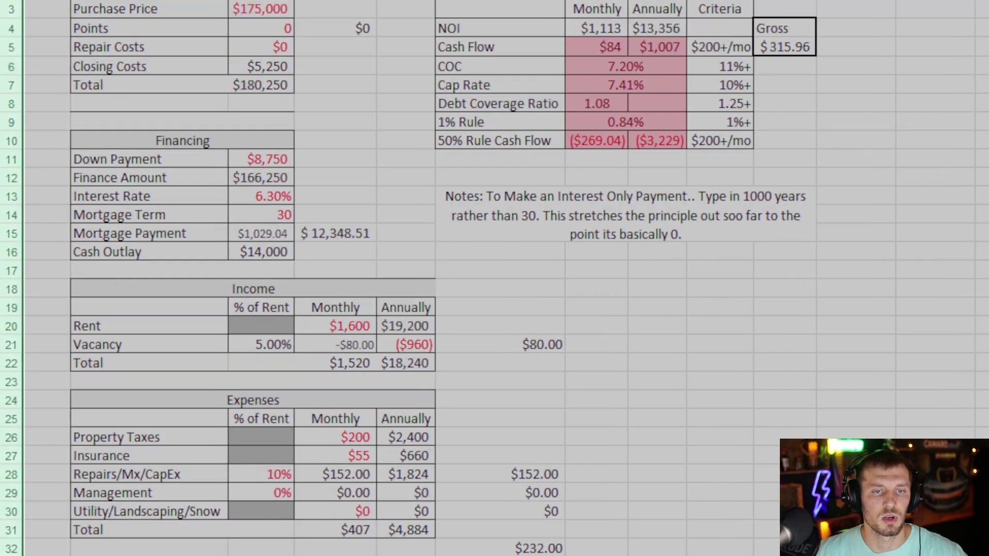
click(243, 7)
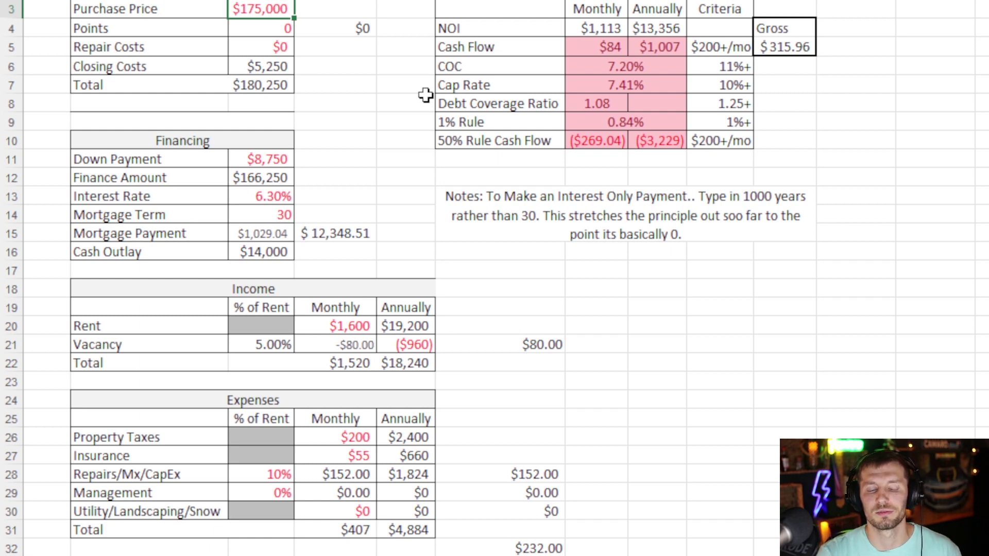
text(200000)
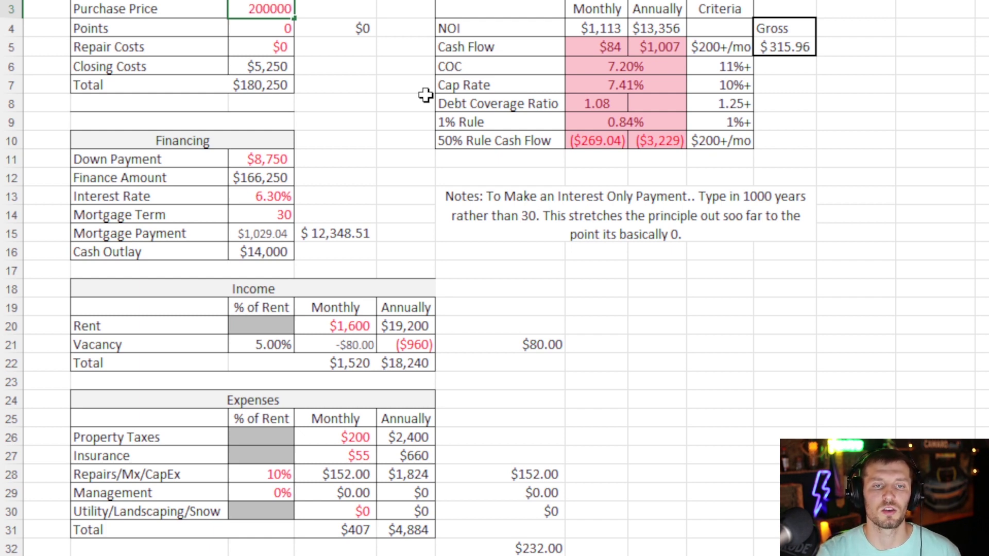
key(Return)
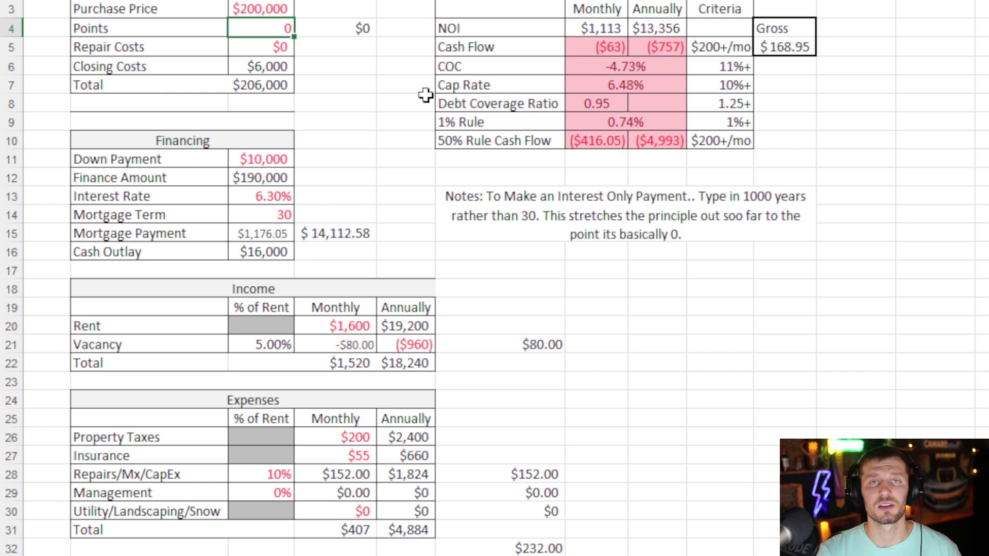
Set the Points in the Purchase section to 1
key(Up)
key(Down)
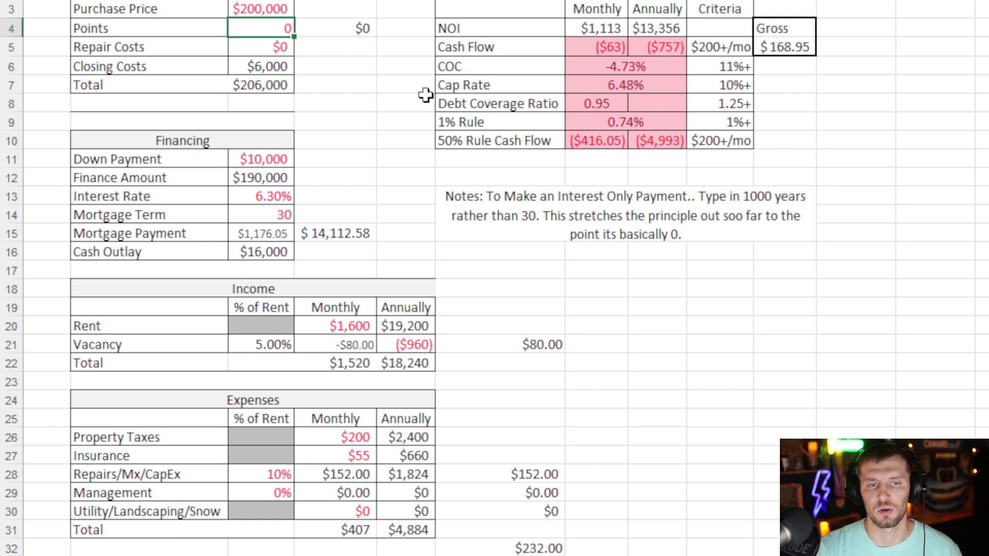
text(1)
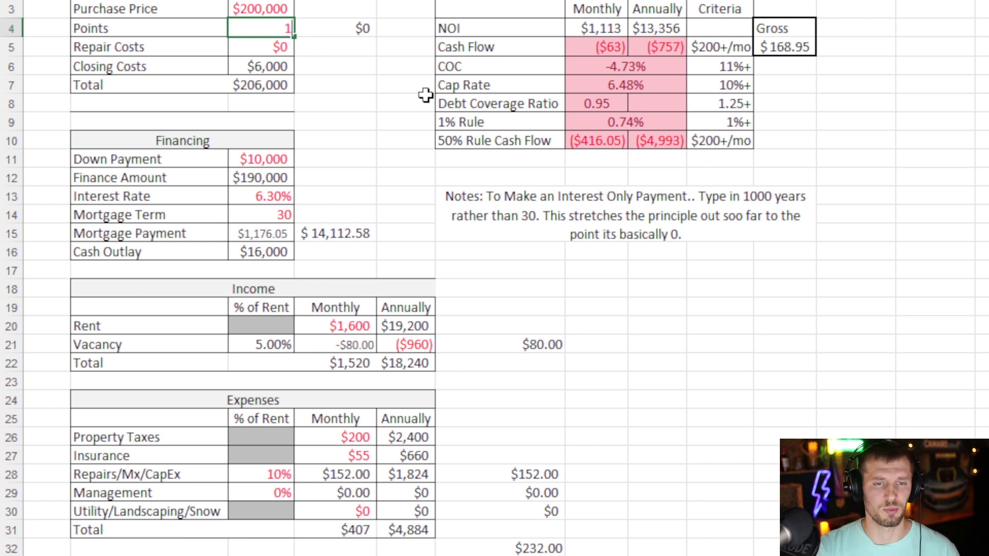
key(Return)
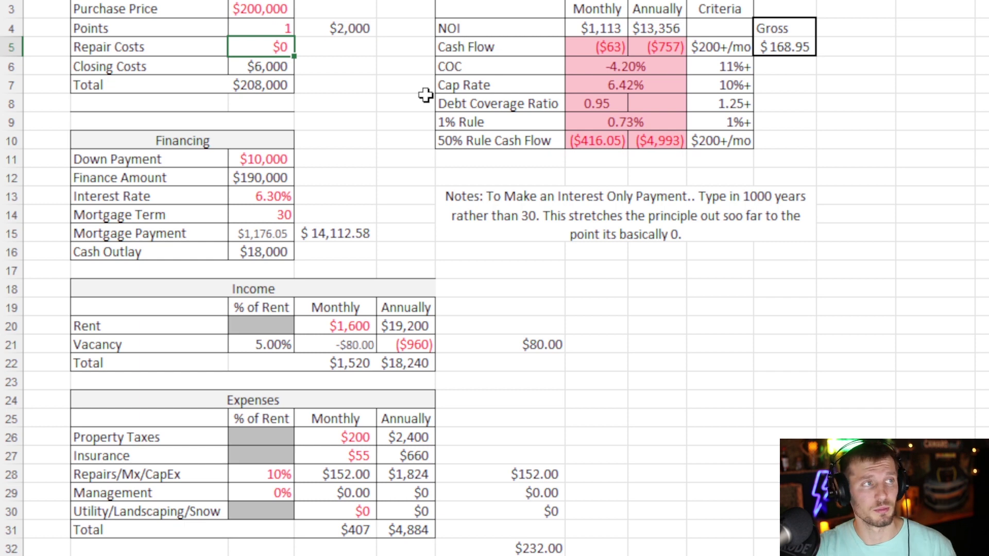
key(Return)
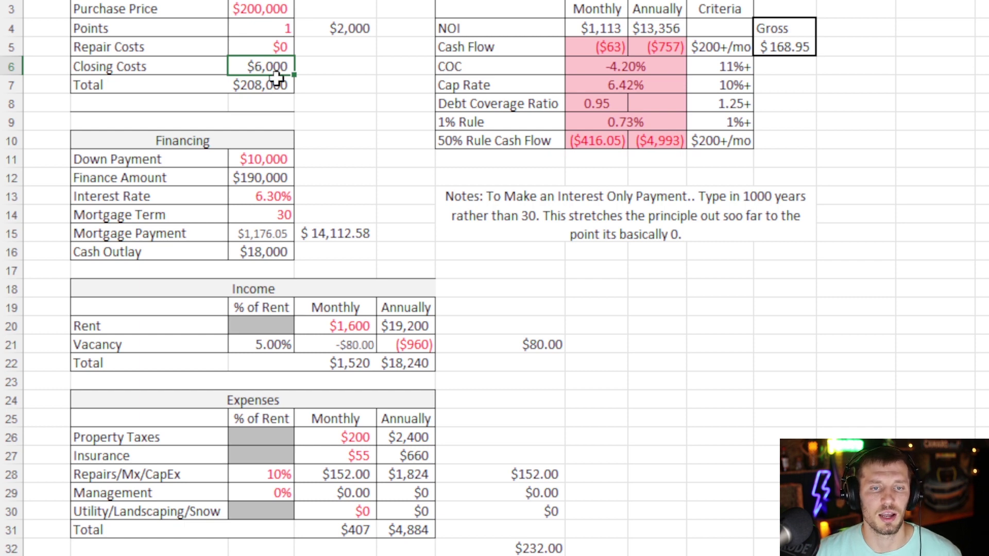
Change the Down Payment formula in the Financing section to 20% of the purchase price (=C3*0.2)
scroll(276, 79, down, 1)
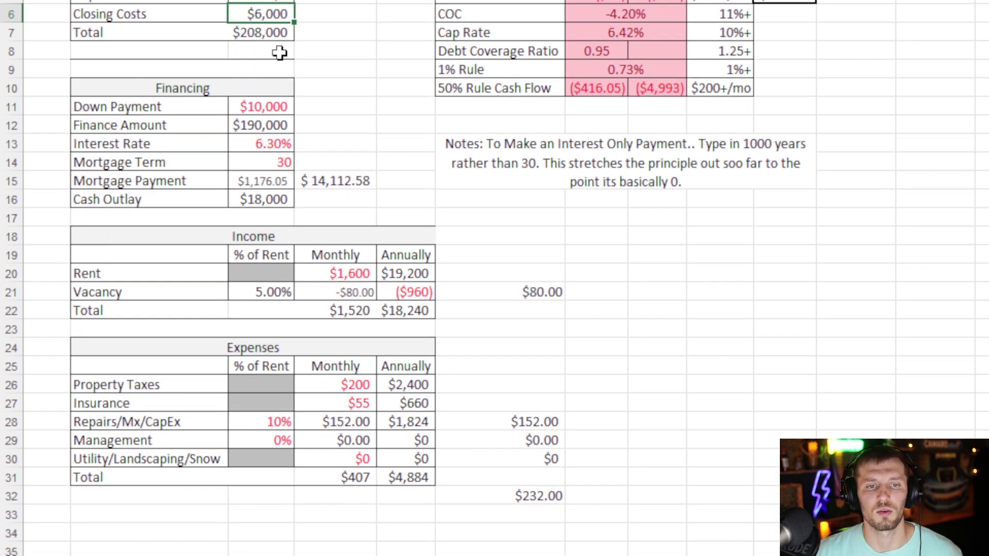
scroll(277, 37, down, 1)
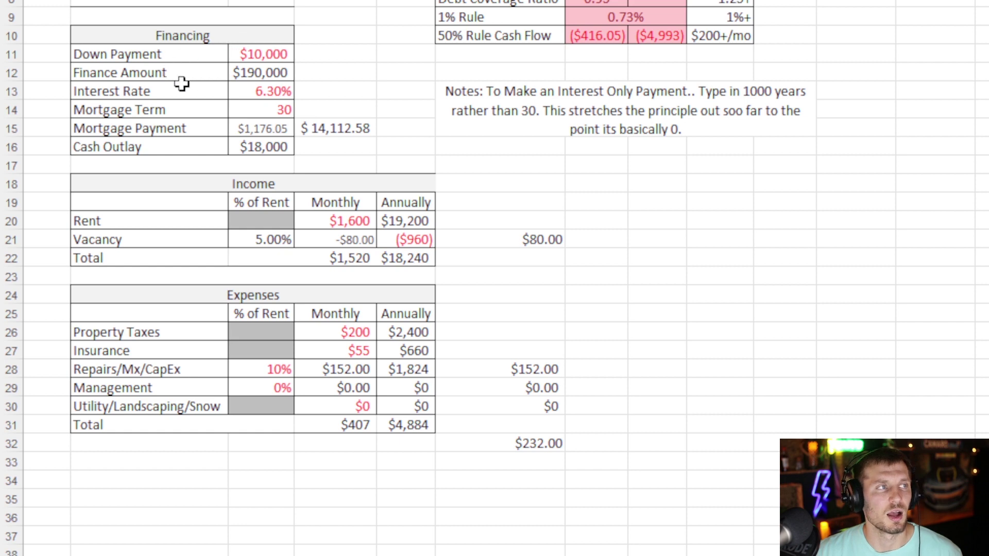
scroll(204, 55, up, 2)
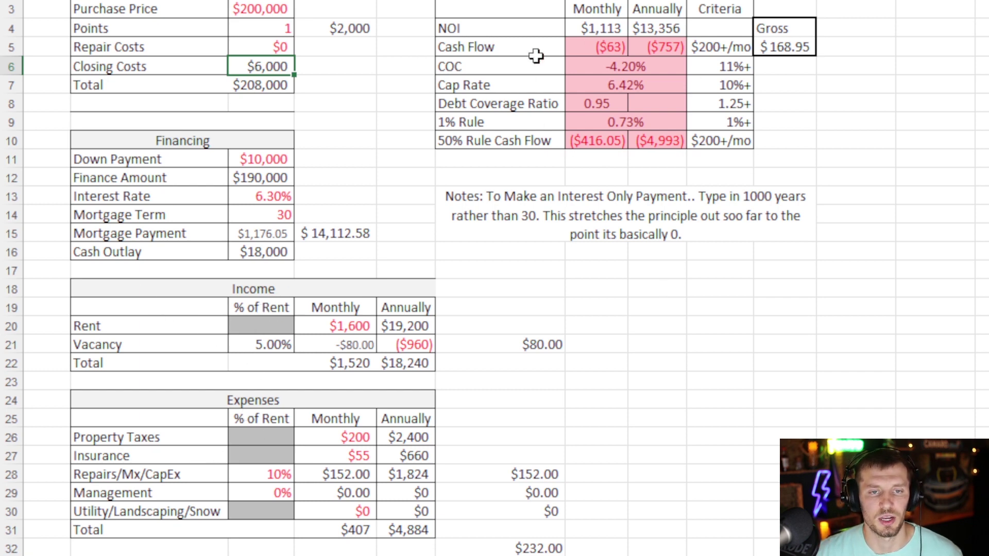
click(265, 28)
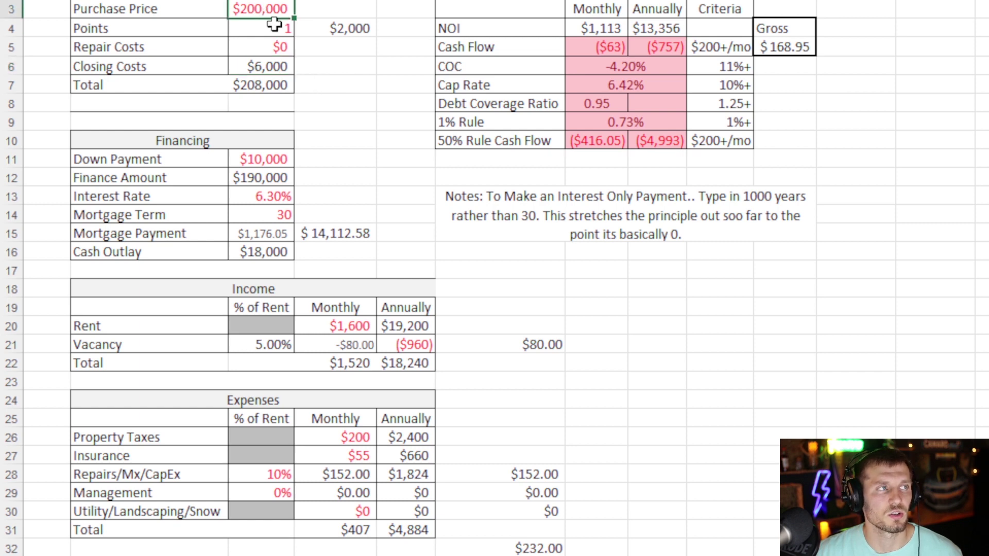
click(287, 66)
click(260, 153)
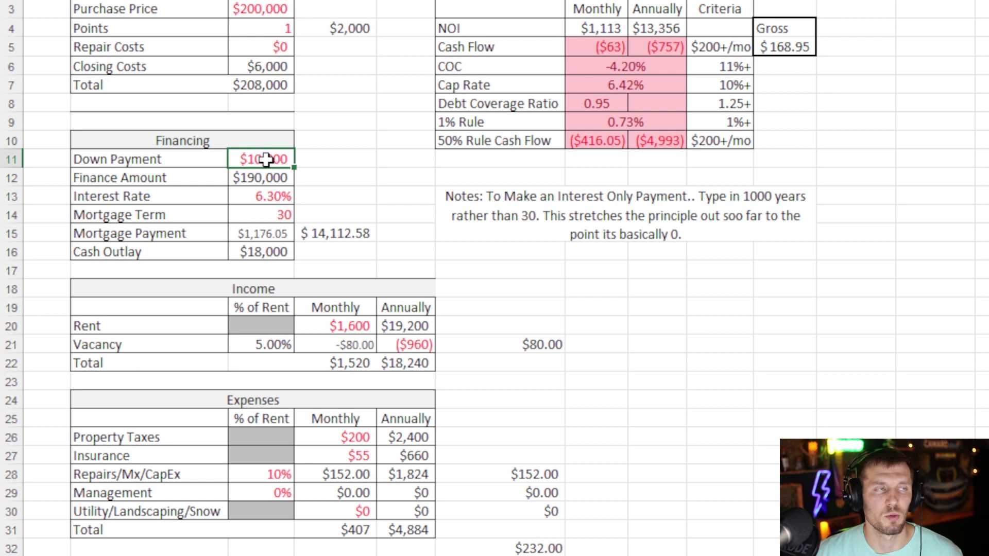
key(F2)
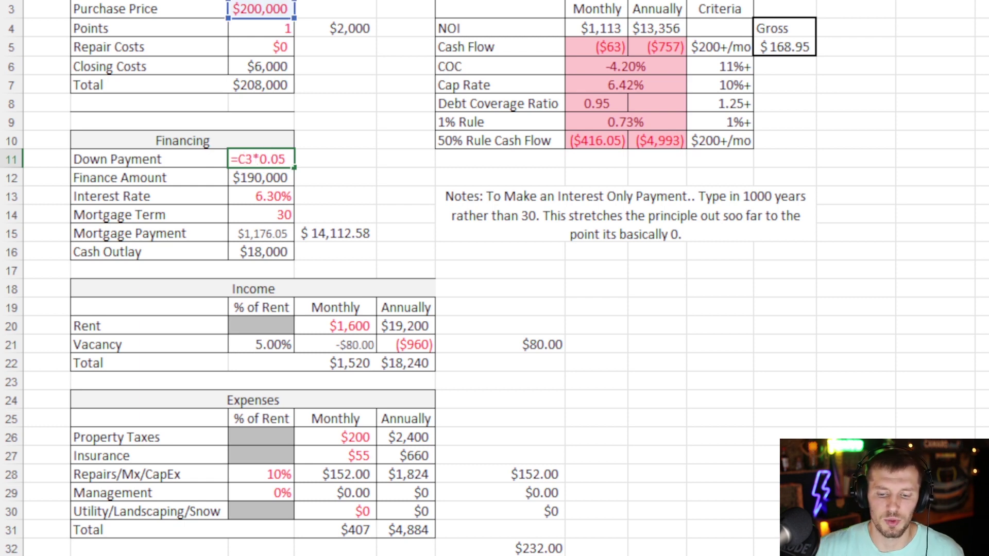
key(BackSpace)
key(BackSpace)
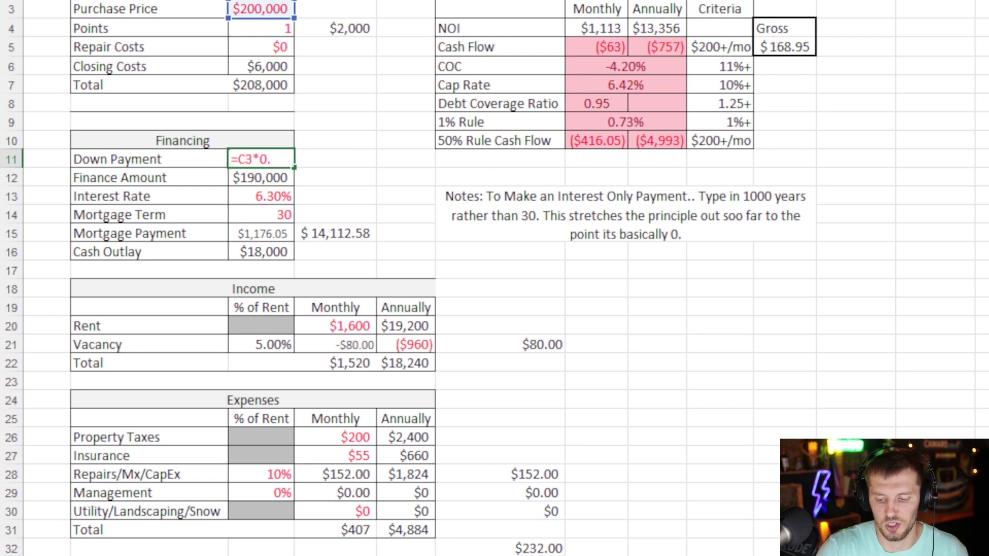
text(2)
key(Return)
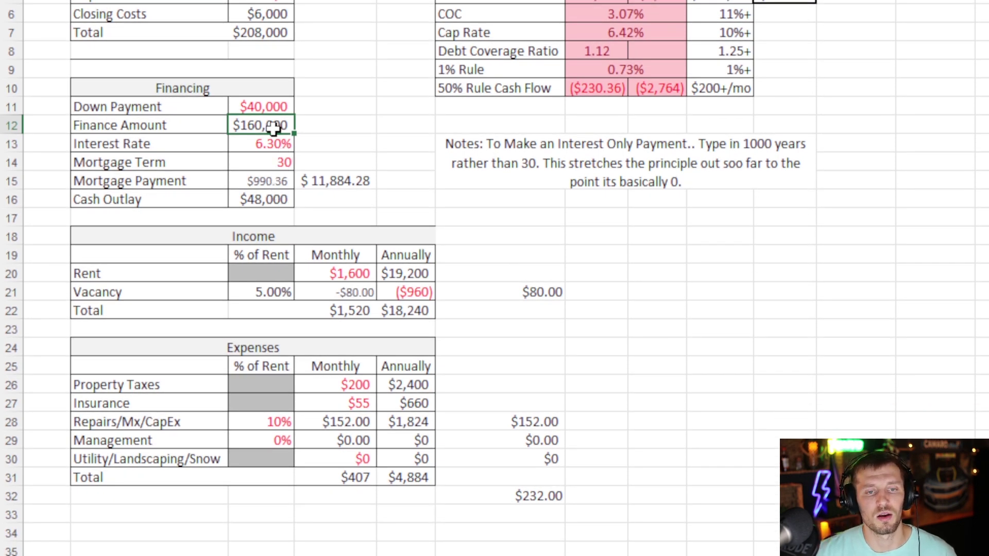
Set the Interest Rate in the Financing section to 7.5%
click(239, 145)
text(7.5)
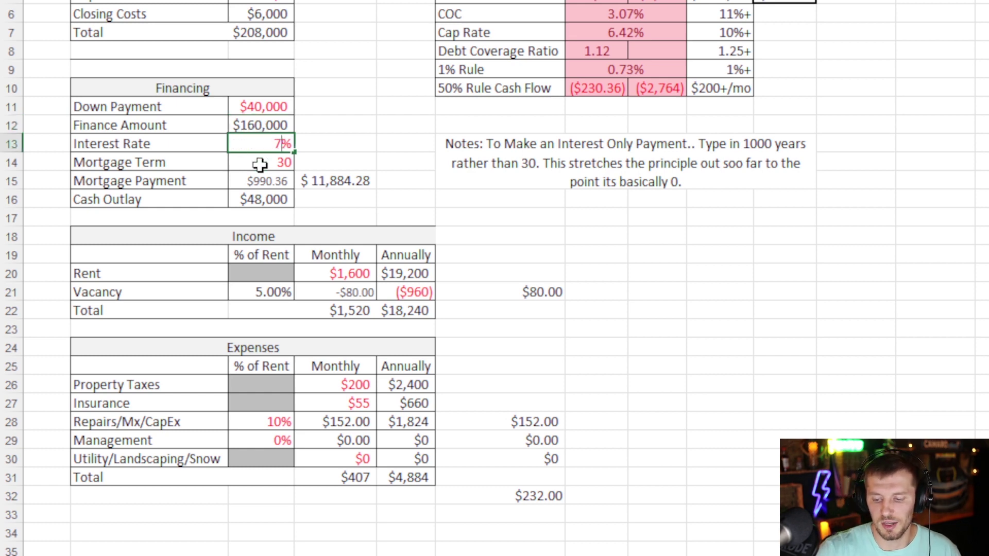
key(Return)
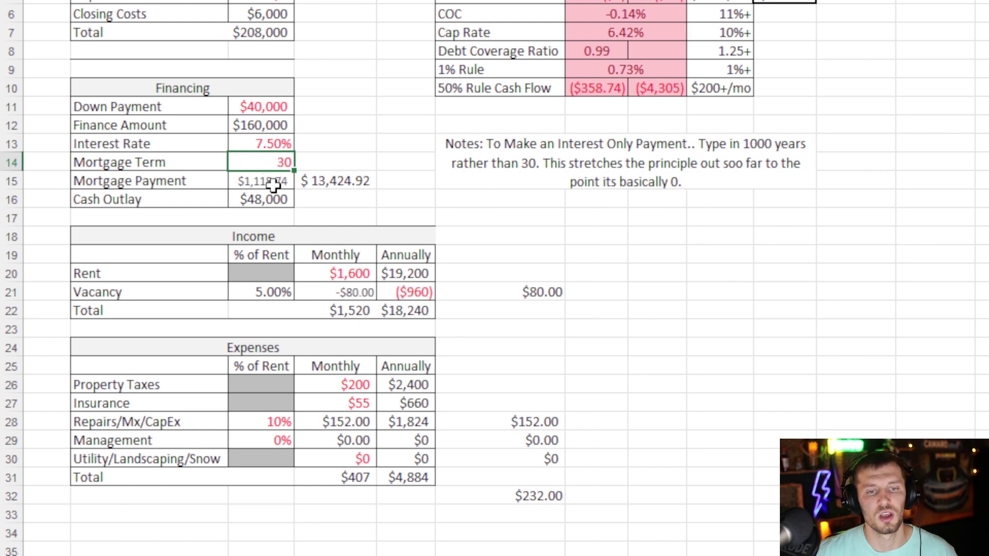
Examine the monthly and annual mortgage payment and the cash outlay, plus the rent and vacancy figures in the Income section
click(273, 185)
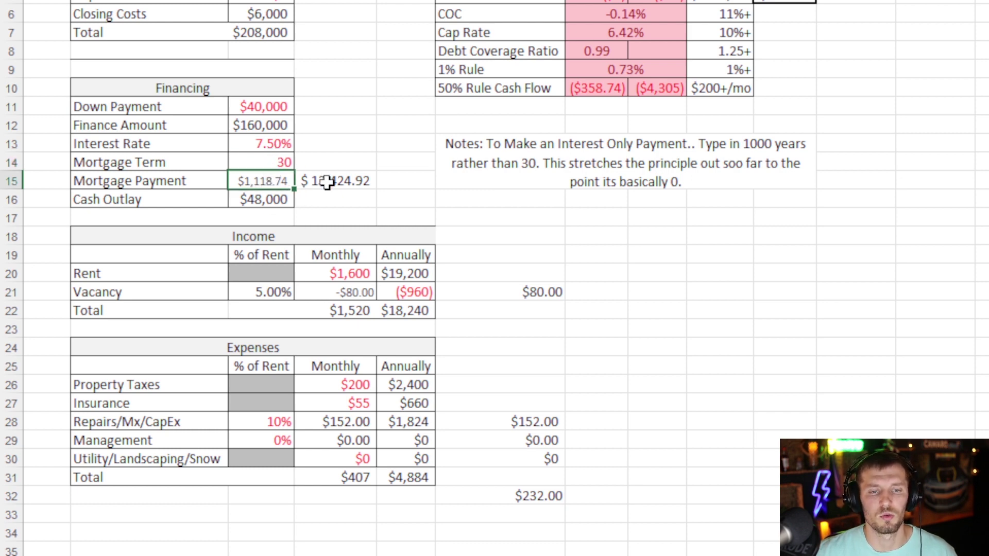
click(343, 179)
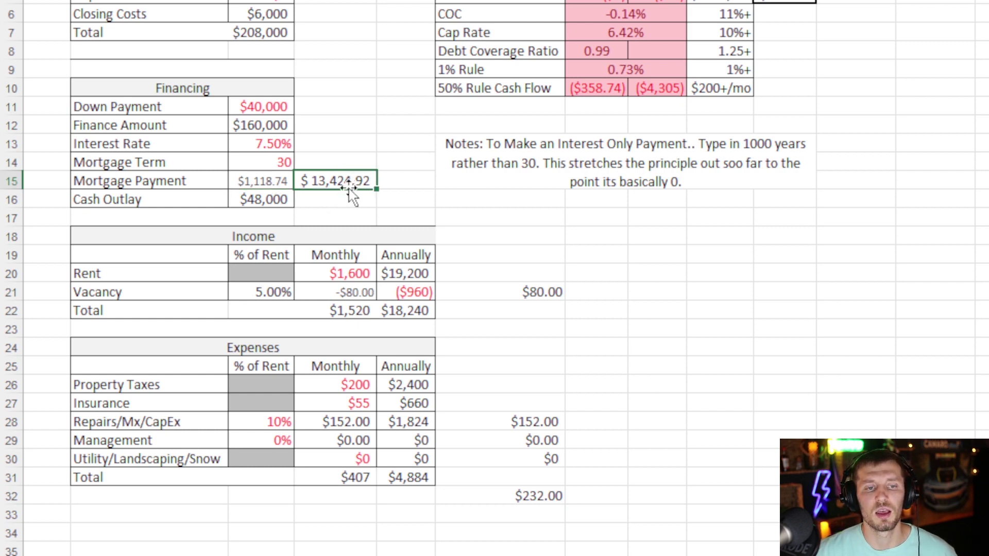
scroll(344, 183, down, 2)
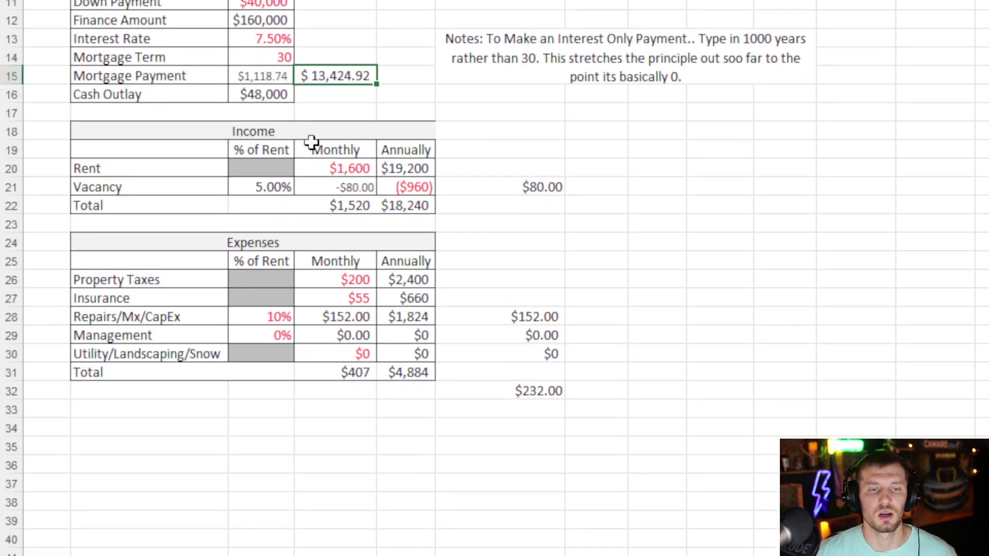
click(263, 99)
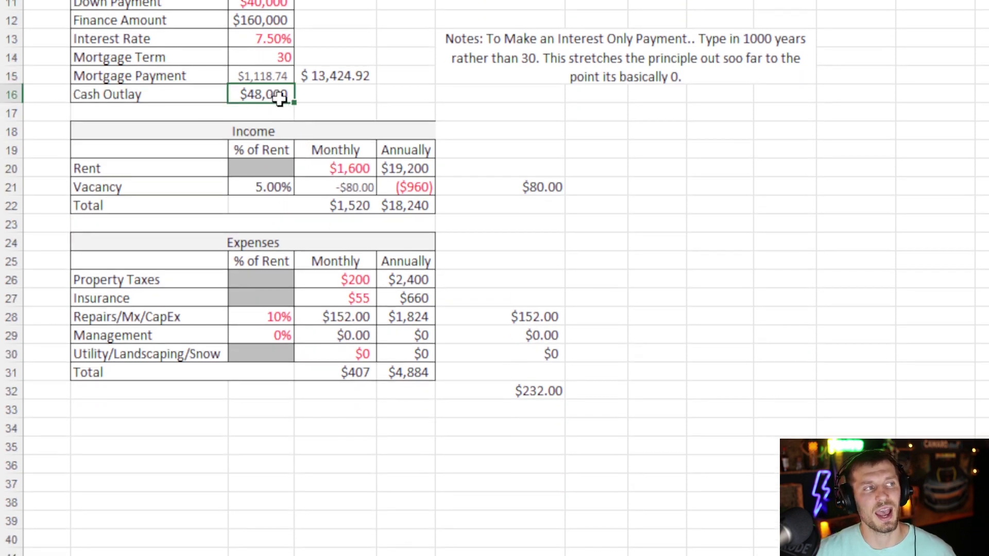
scroll(300, 106, up, 2)
scroll(301, 105, up, 1)
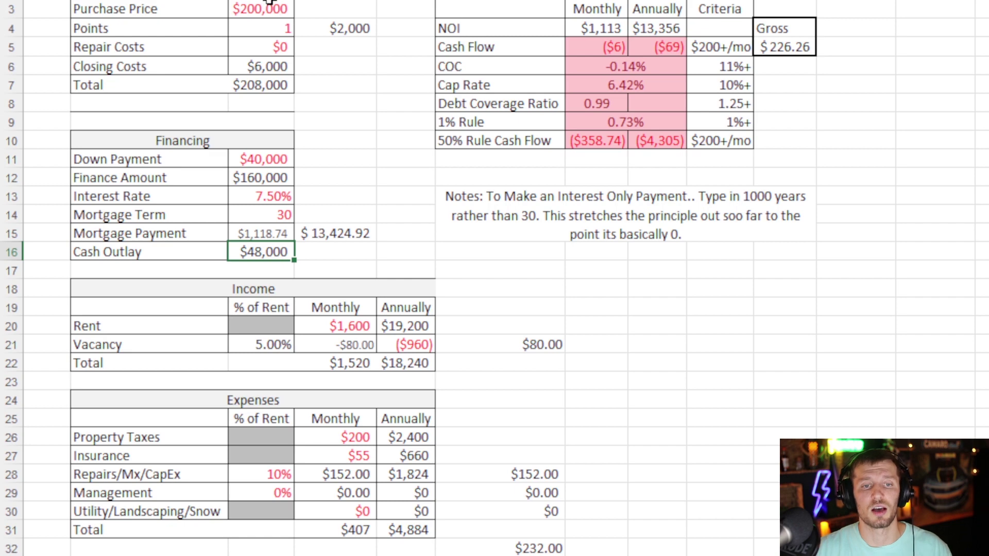
scroll(283, 38, down, 3)
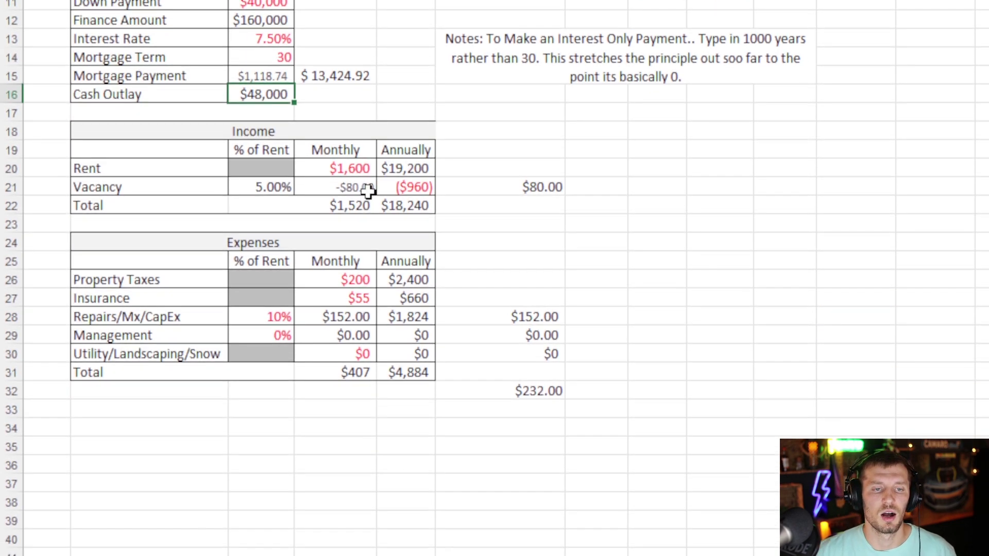
click(362, 172)
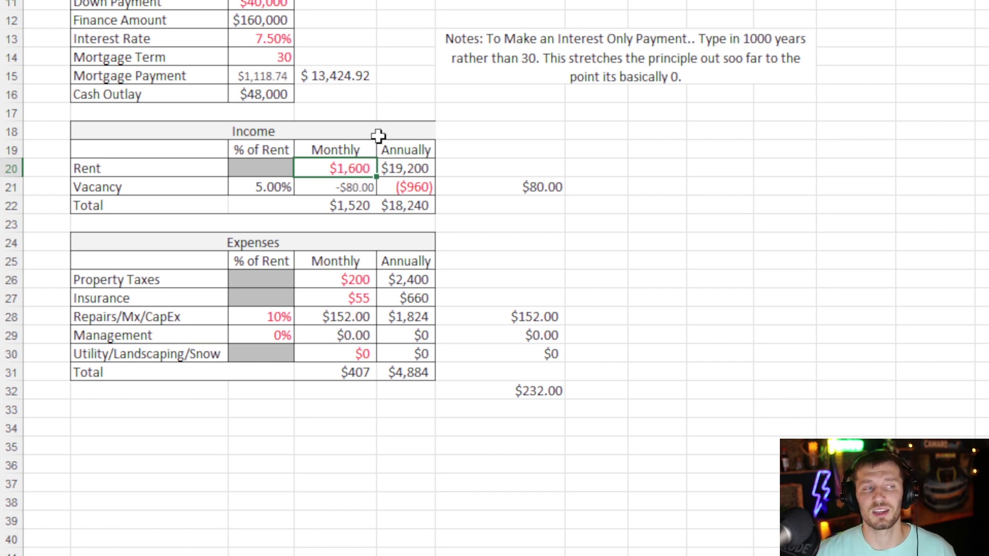
click(189, 200)
click(239, 187)
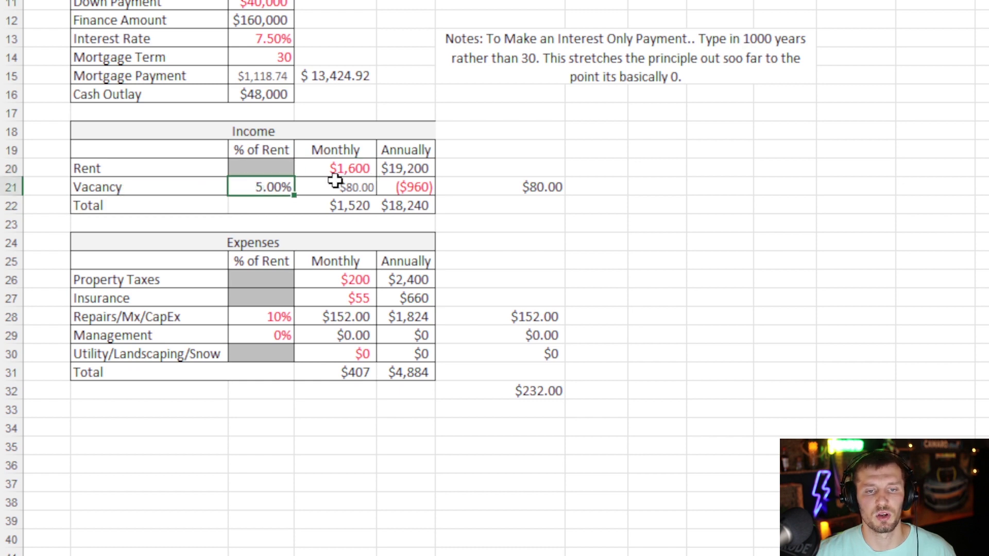
click(364, 183)
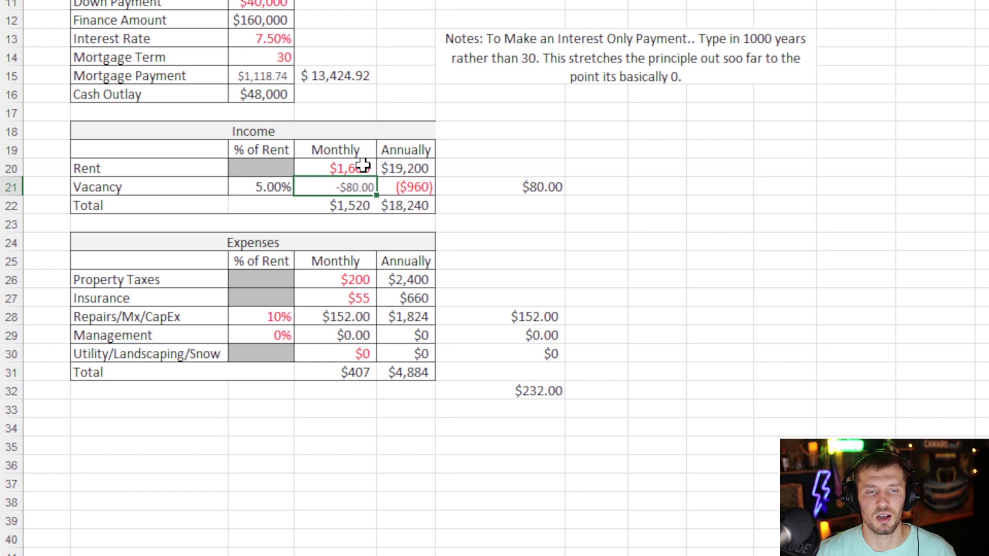
Set the monthly Insurance amount in the Expenses section to $100
scroll(345, 251, down, 1)
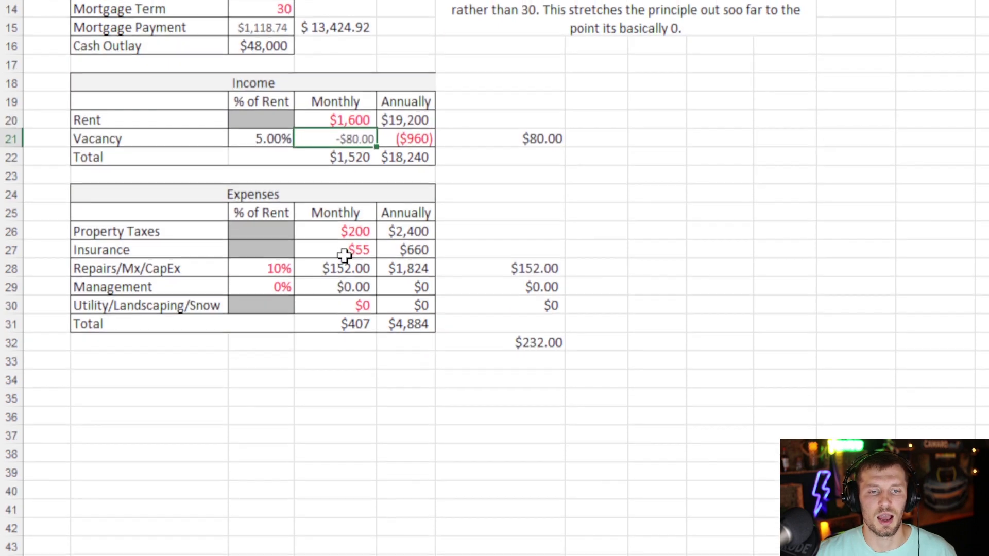
scroll(369, 203, down, 1)
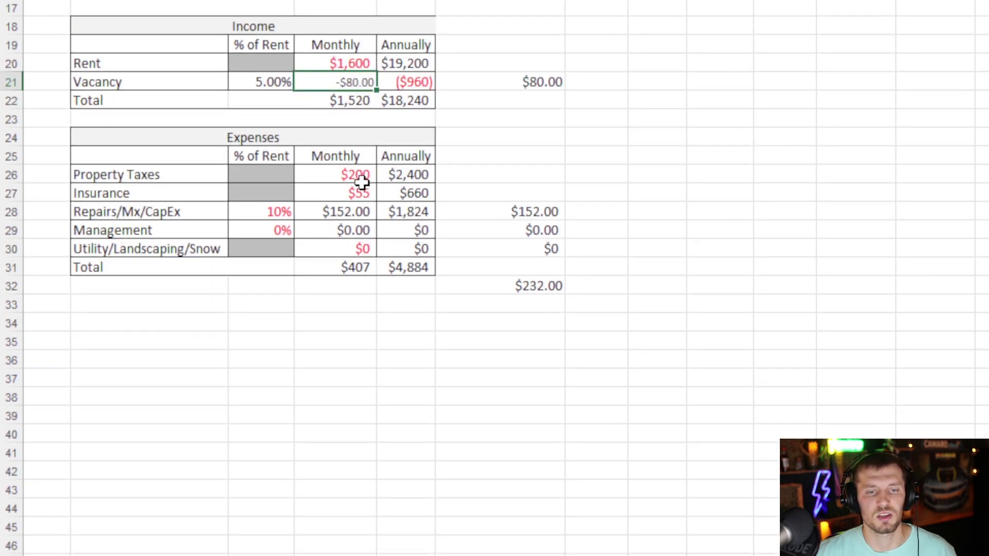
ctrl+scroll(360, 182, up, 2)
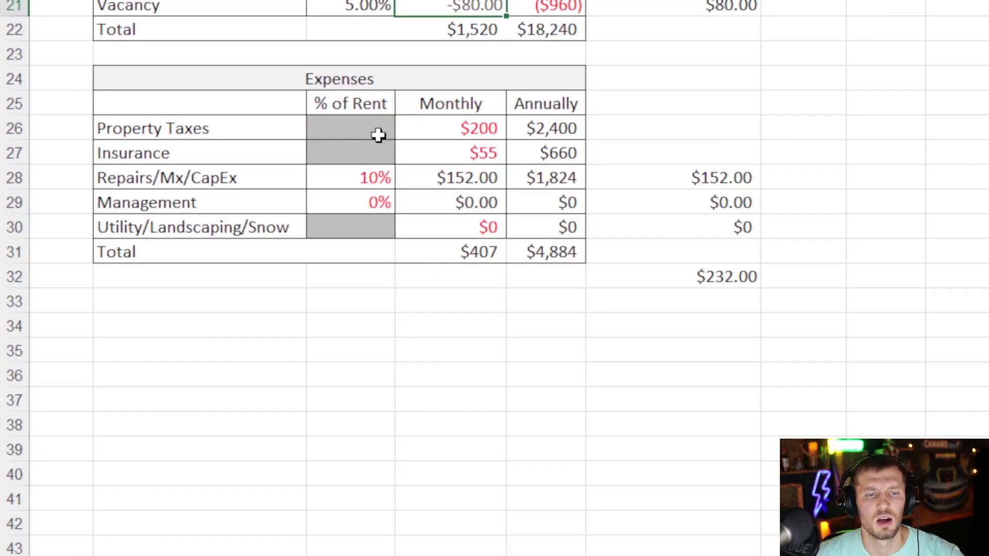
scroll(391, 154, up, 1)
scroll(445, 204, up, 1)
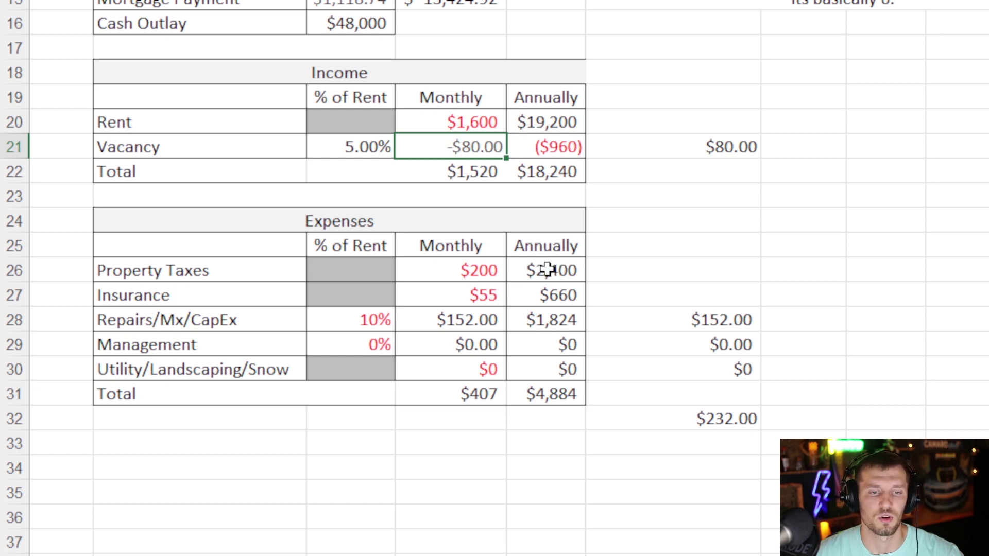
click(496, 297)
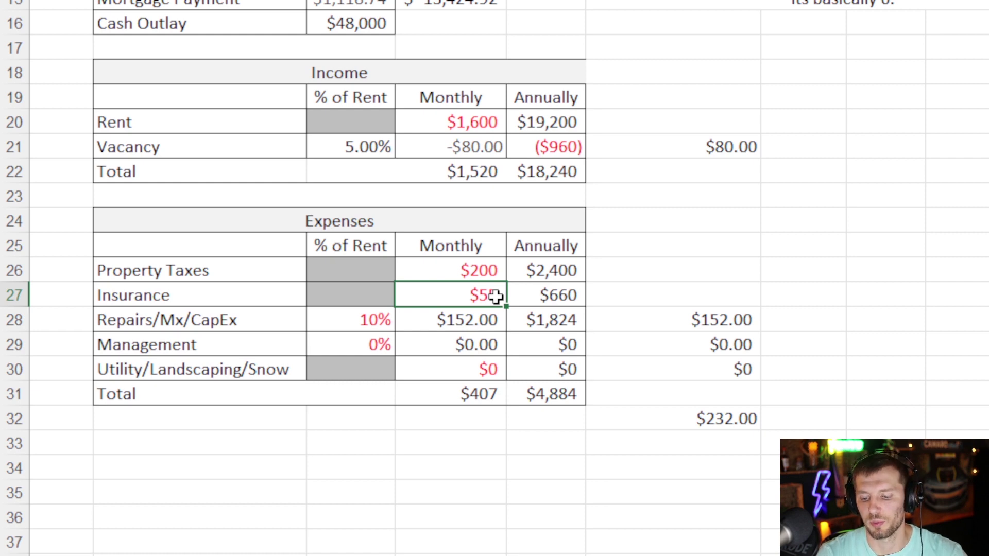
double_click(496, 296)
key(BackSpace)
key(BackSpace)
text(100)
key(Return)
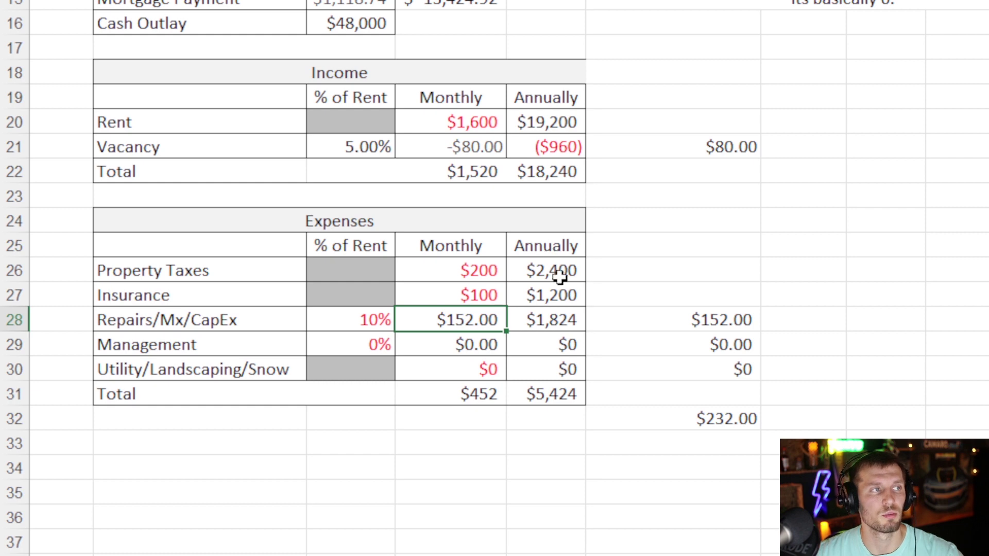
Examine the Repairs/Mx/CapEx percentage of rent in the Expenses section
scroll(543, 283, down, 1)
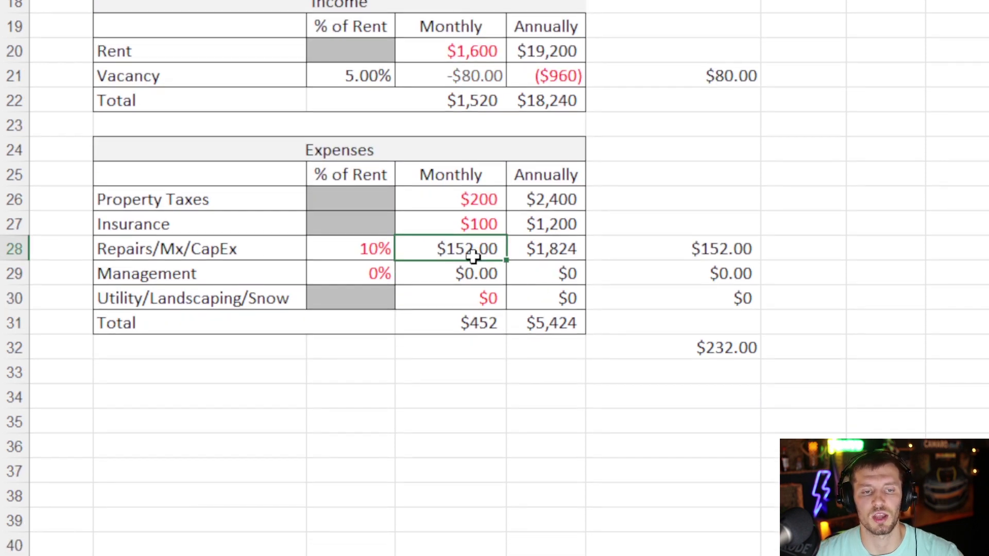
click(383, 250)
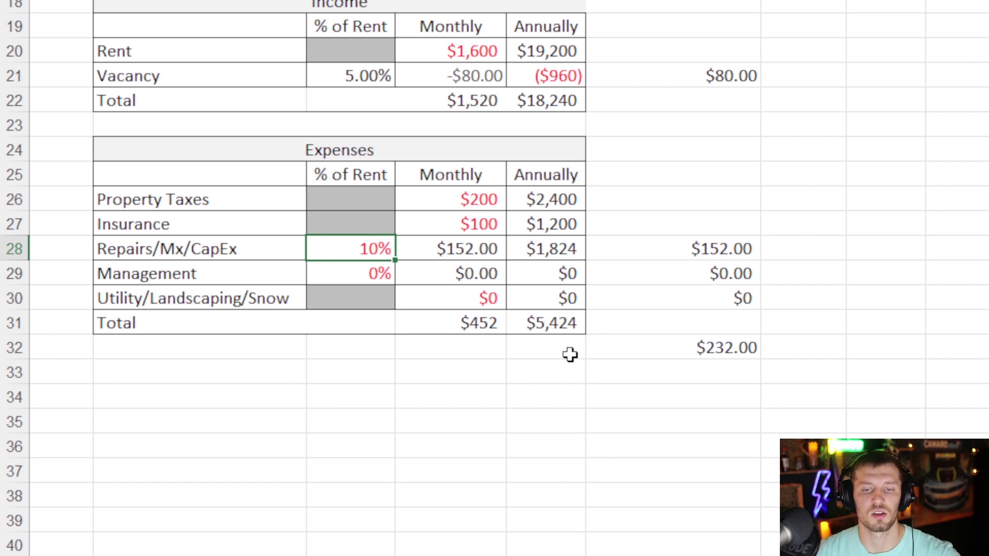
Set the monthly Rent in the Income section to $2,000
scroll(616, 298, up, 5)
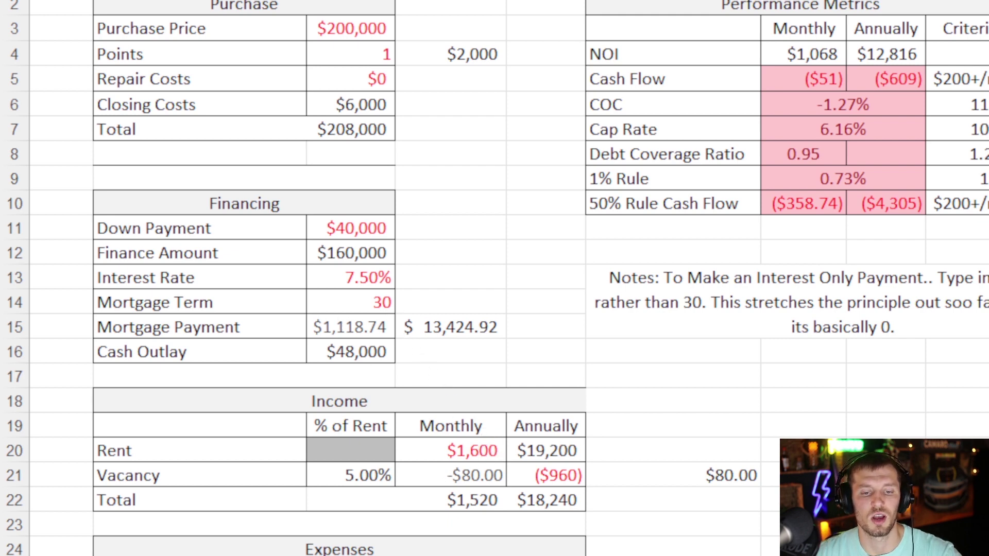
scroll(383, 308, down, 1)
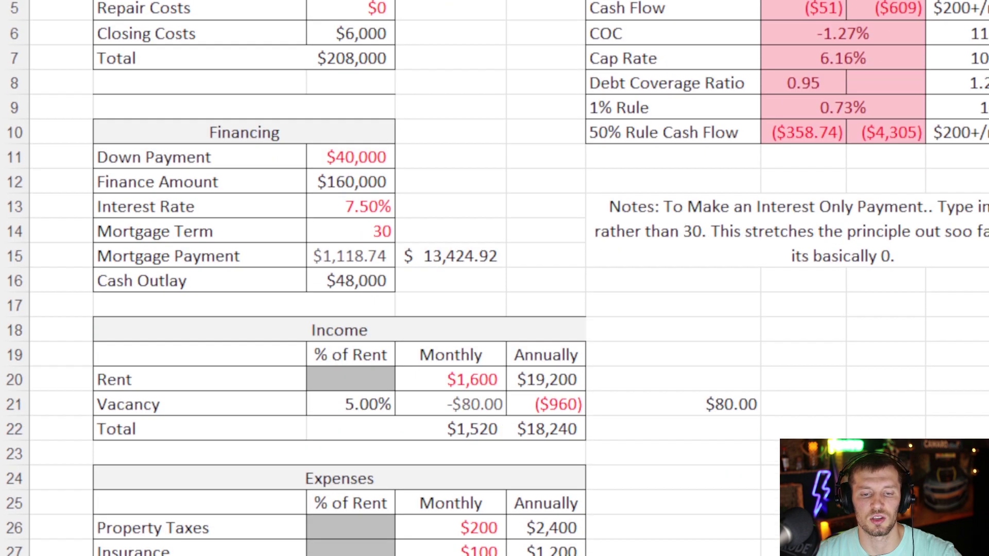
scroll(383, 309, up, 1)
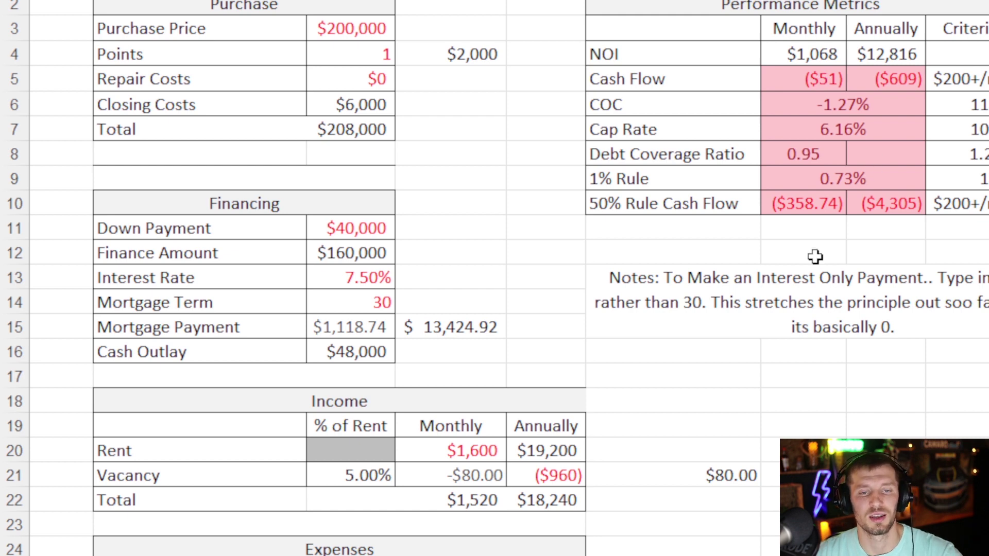
click(496, 449)
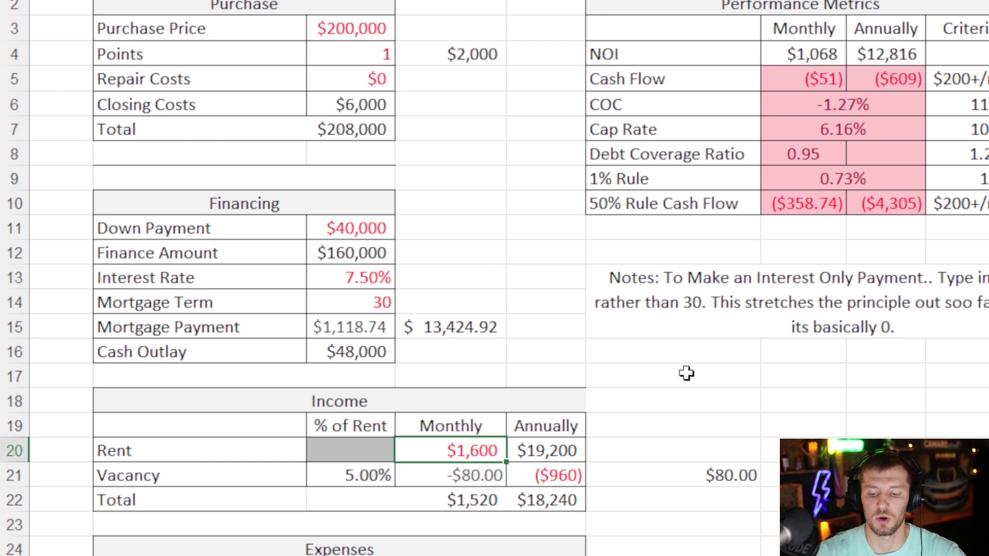
text(2000)
key(Return)
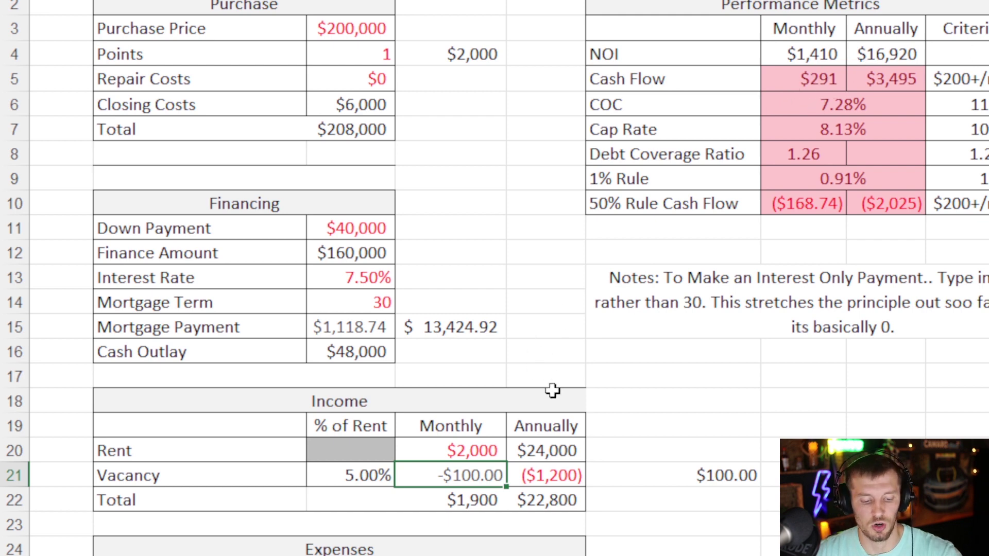
Compare the COC and 1% Rule metrics with their criteria and set the monthly Rent in the Income section to $2,200
scroll(509, 278, right, 3)
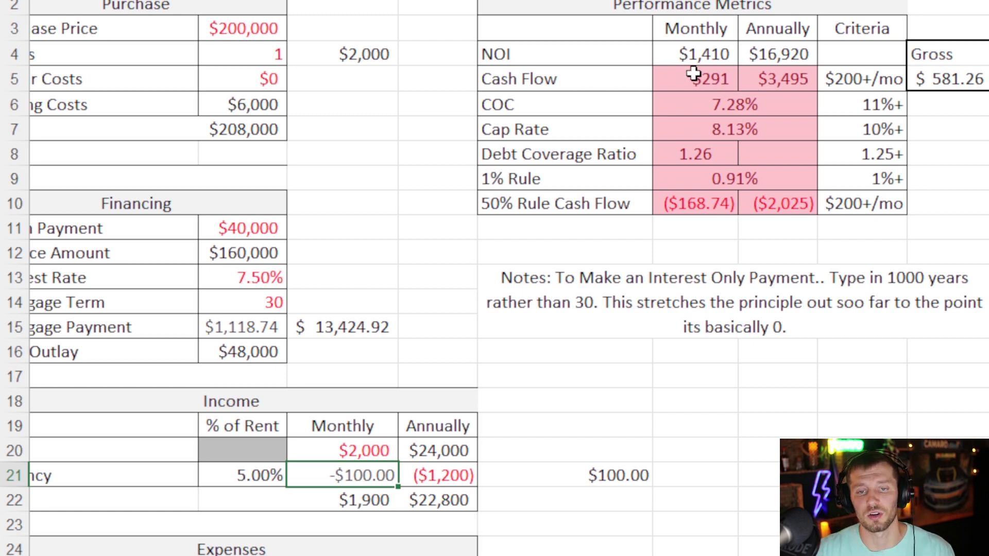
click(720, 104)
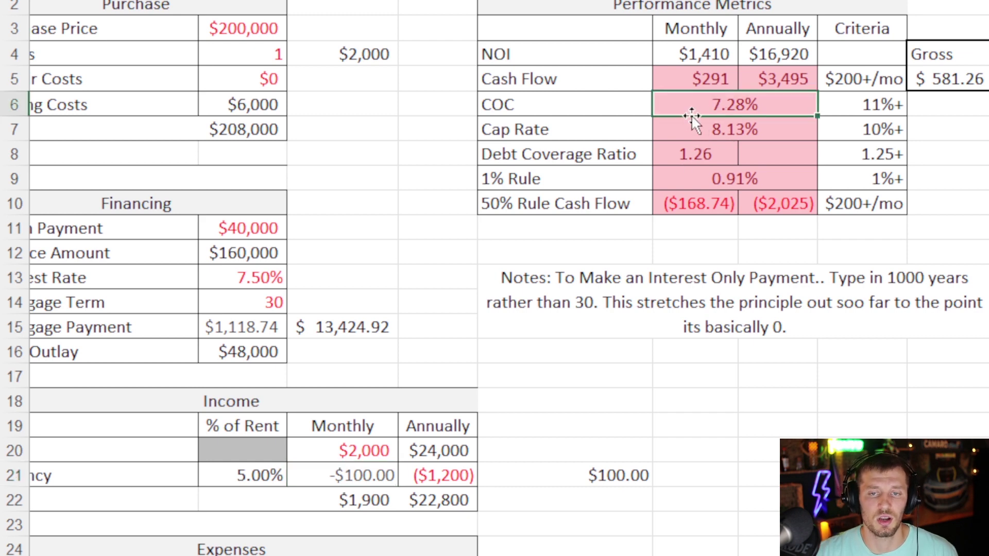
click(702, 181)
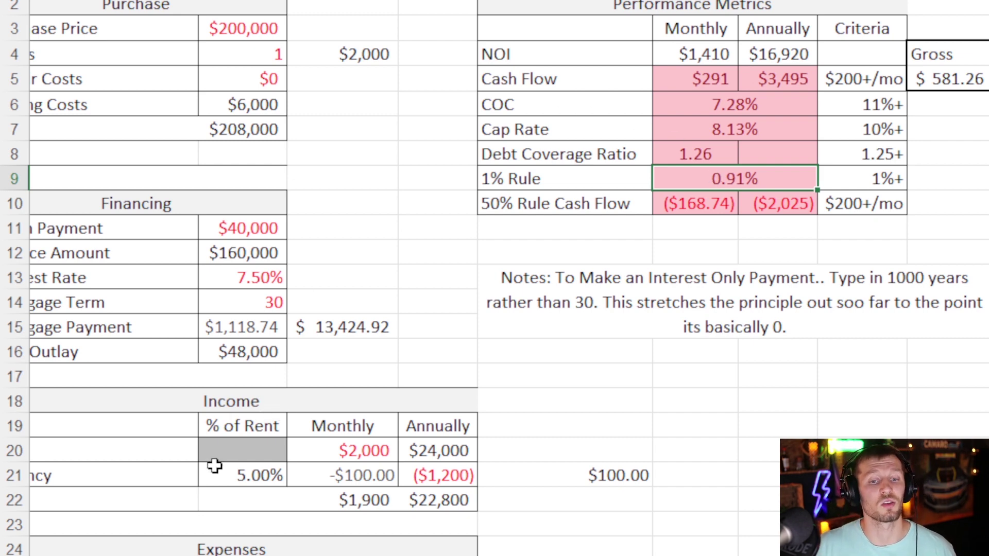
scroll(508, 278, left, 3)
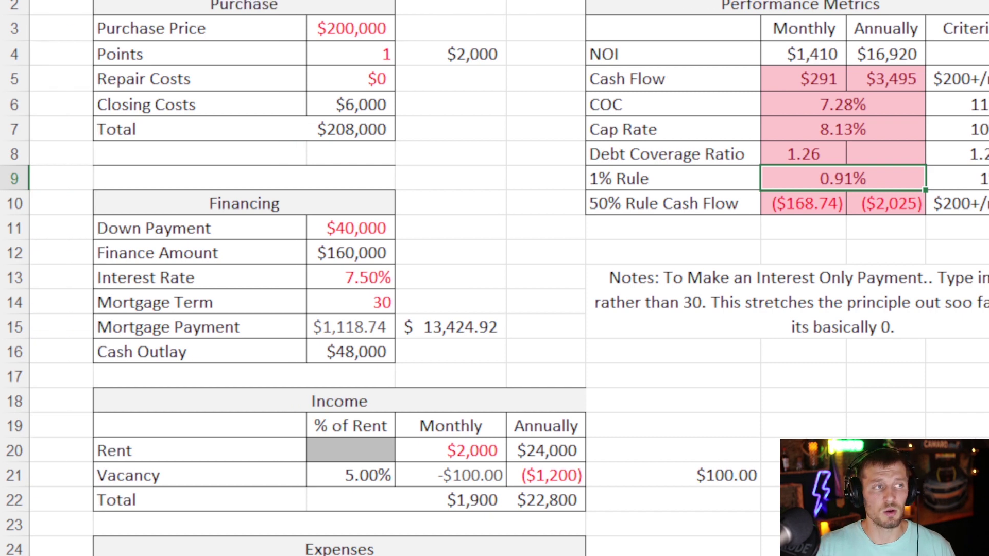
click(444, 452)
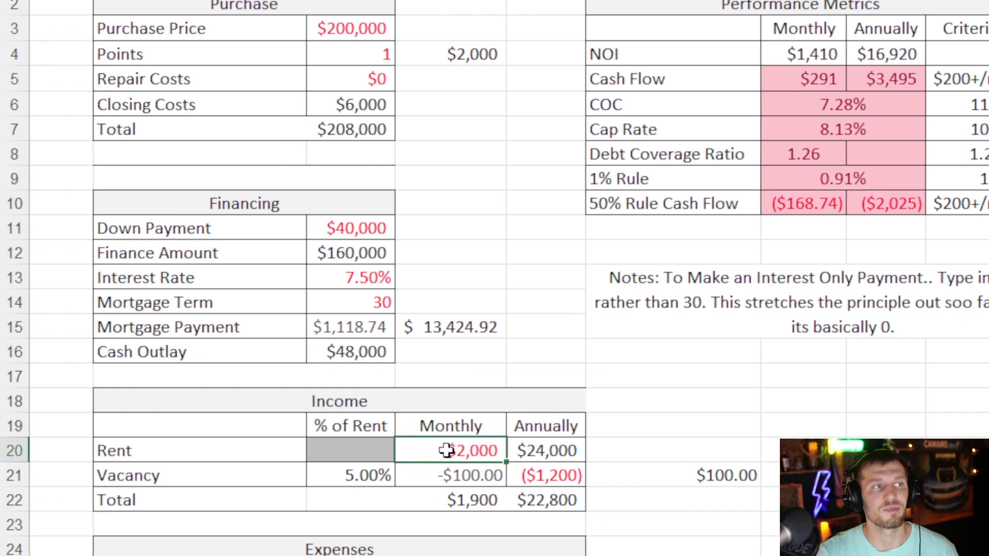
text(2200)
key(Return)
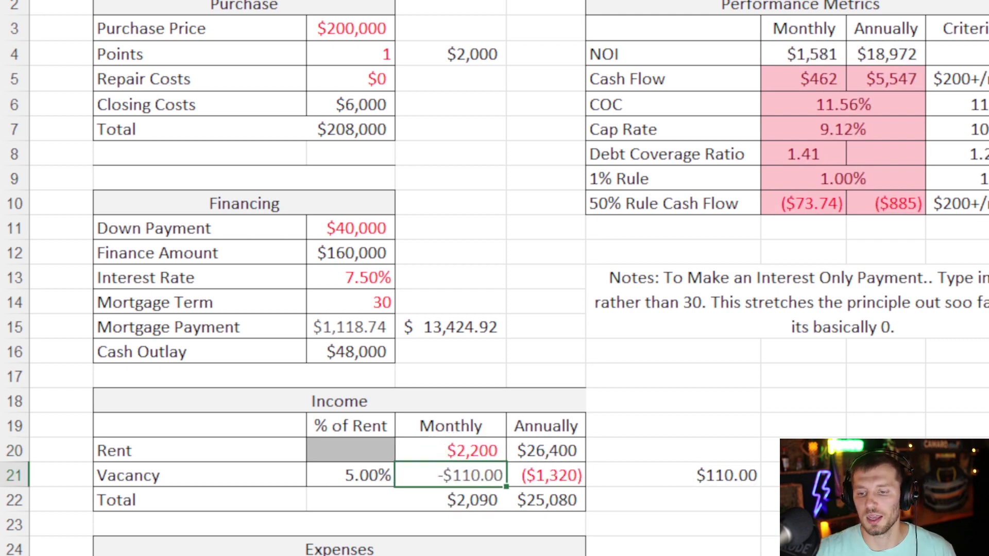
scroll(494, 278, right, 2)
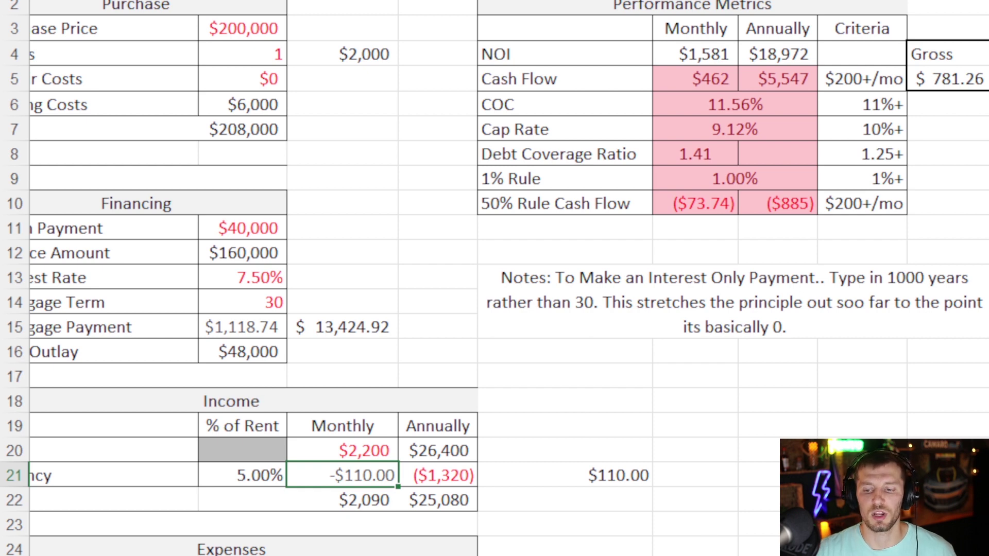
scroll(509, 278, left, 2)
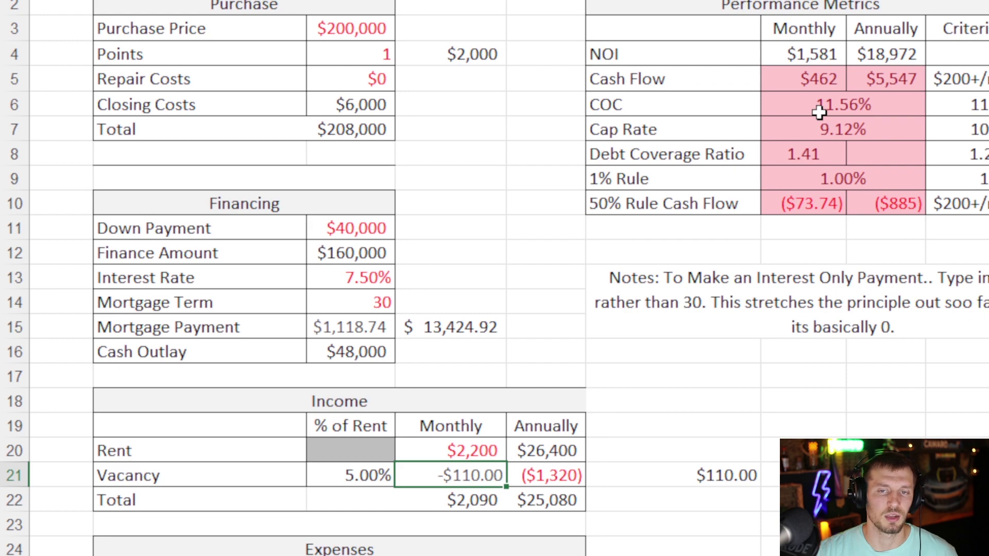
Examine the comps, subject property, offer calculator steps and maximum allowable offer in the Copy of CMA sheet
scroll(819, 113, down, 3)
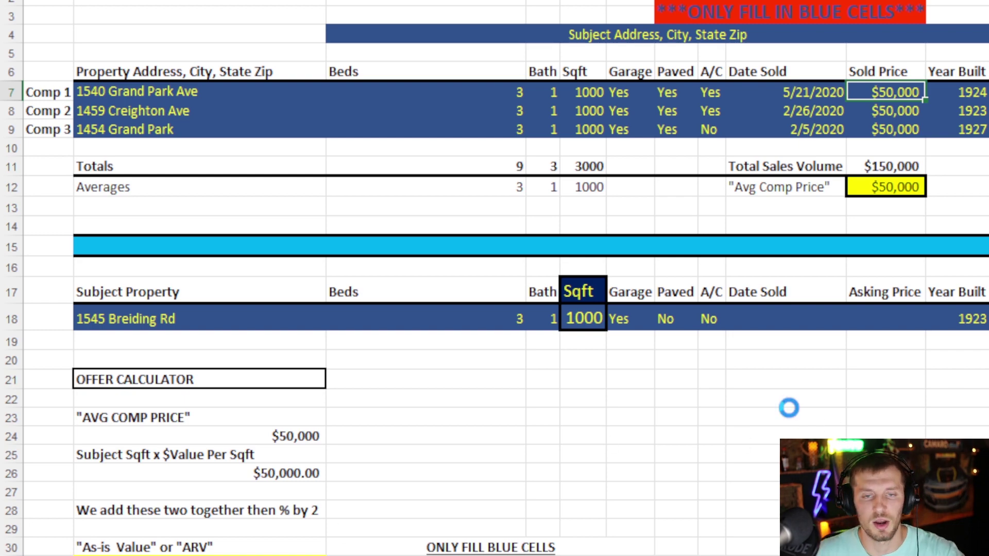
scroll(788, 408, down, 2)
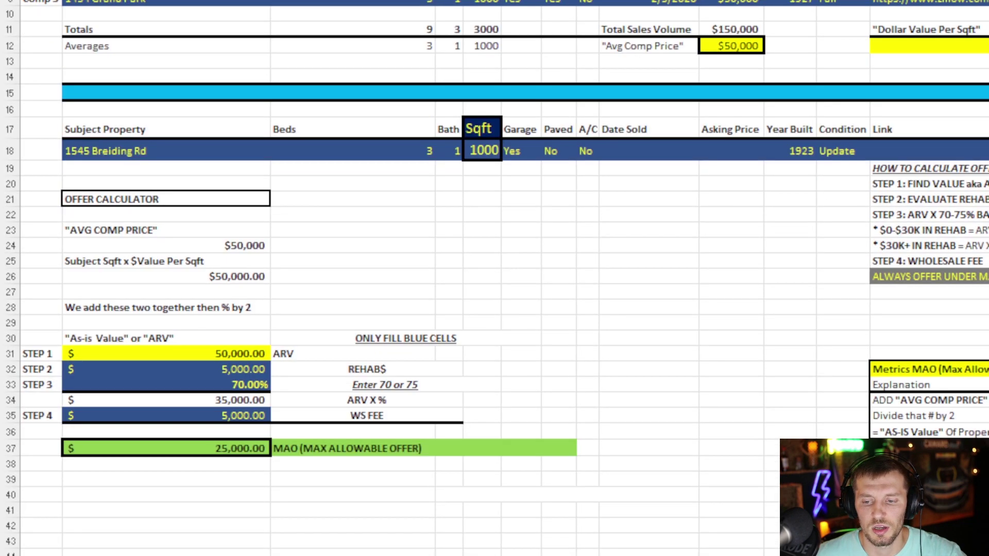
scroll(752, 455, up, 2)
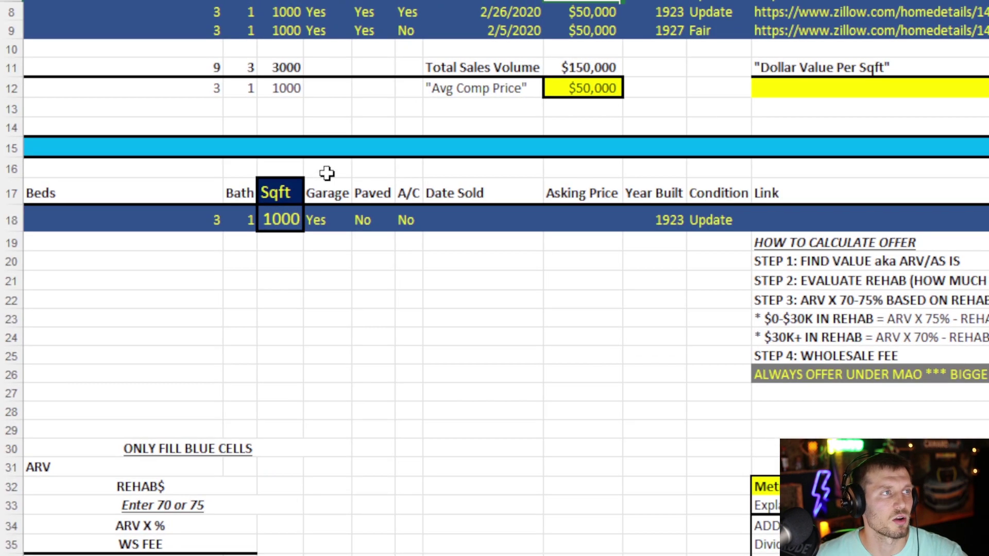
scroll(327, 172, down, 3)
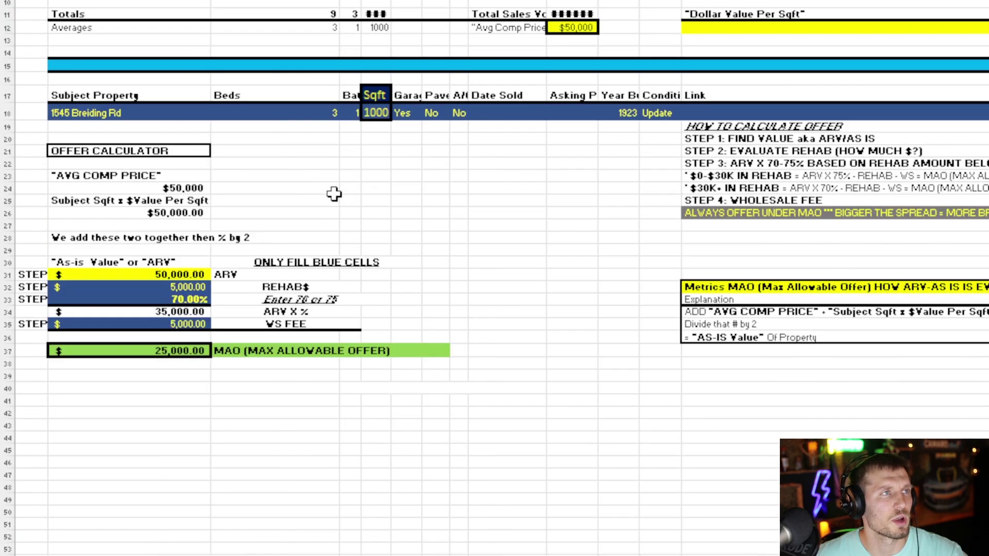
scroll(394, 293, up, 2)
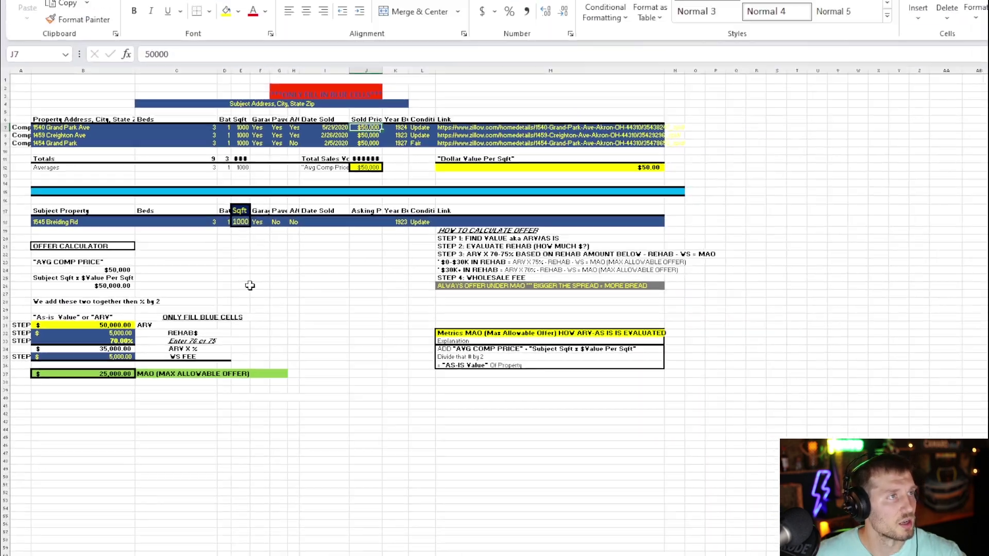
scroll(171, 250, up, 4)
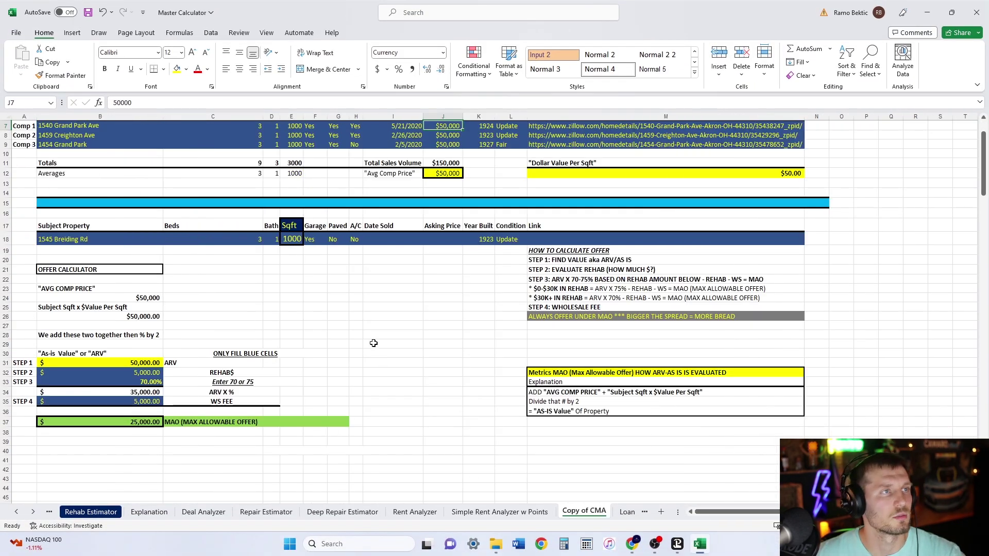
scroll(321, 299, up, 1)
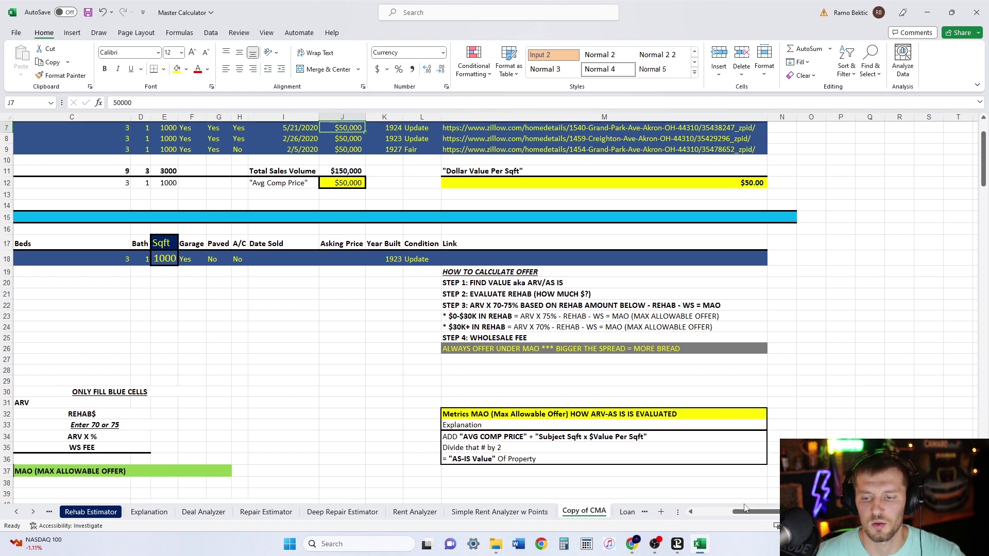
drag(747, 511, 702, 513)
scroll(538, 307, up, 2)
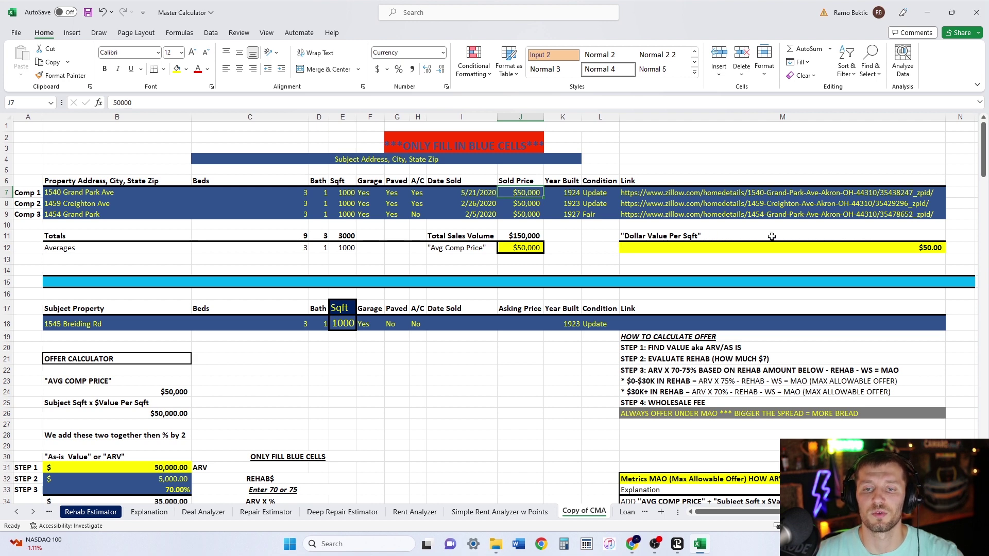
scroll(569, 197, down, 3)
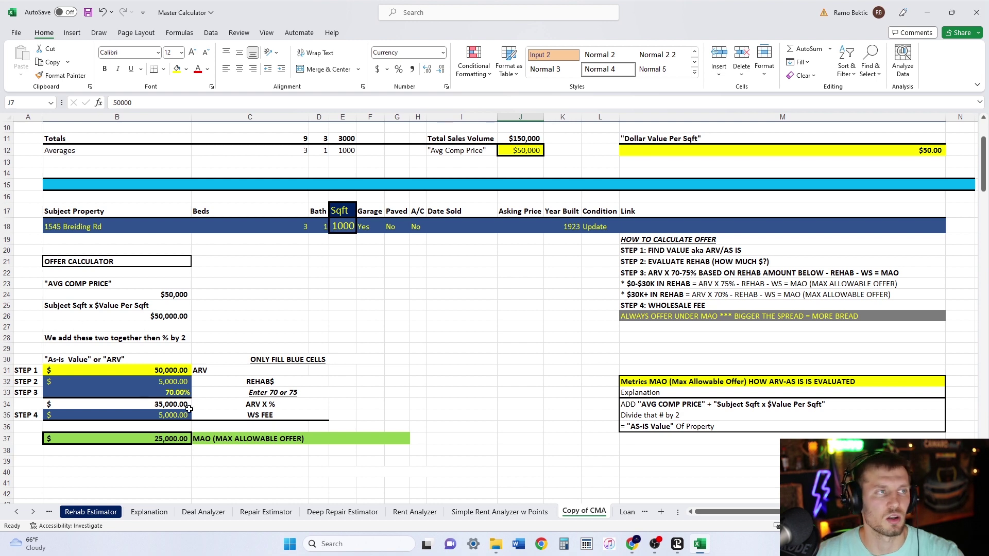
scroll(385, 302, up, 3)
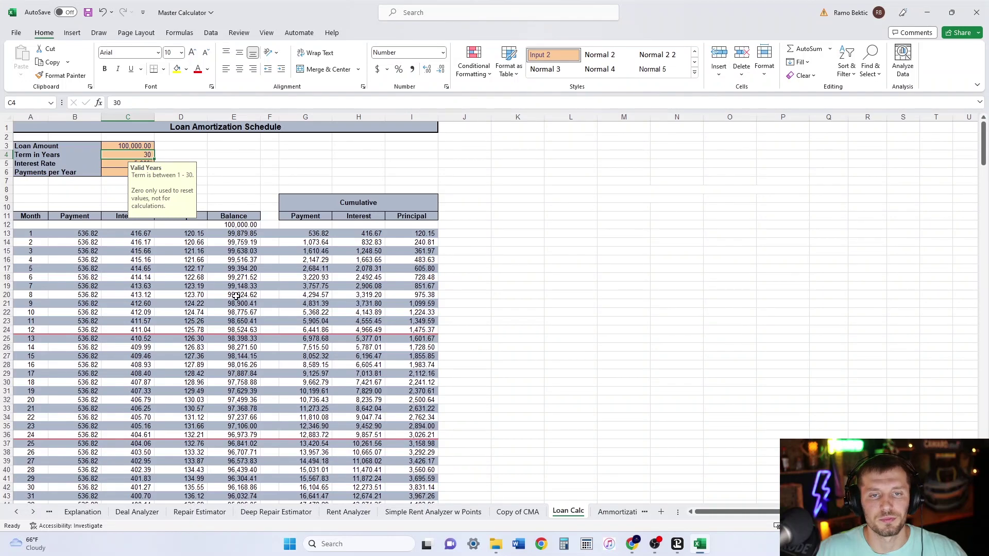
Set the Loan Amount to 160,000 and the Interest Rate to 7.5% in the Loan Calc sheet's amortization schedule
click(136, 147)
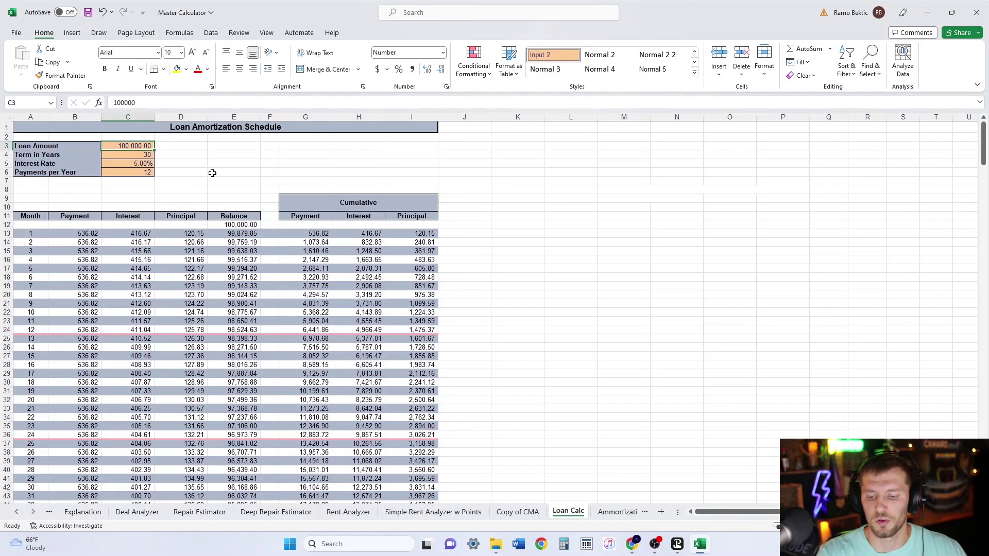
text(160)
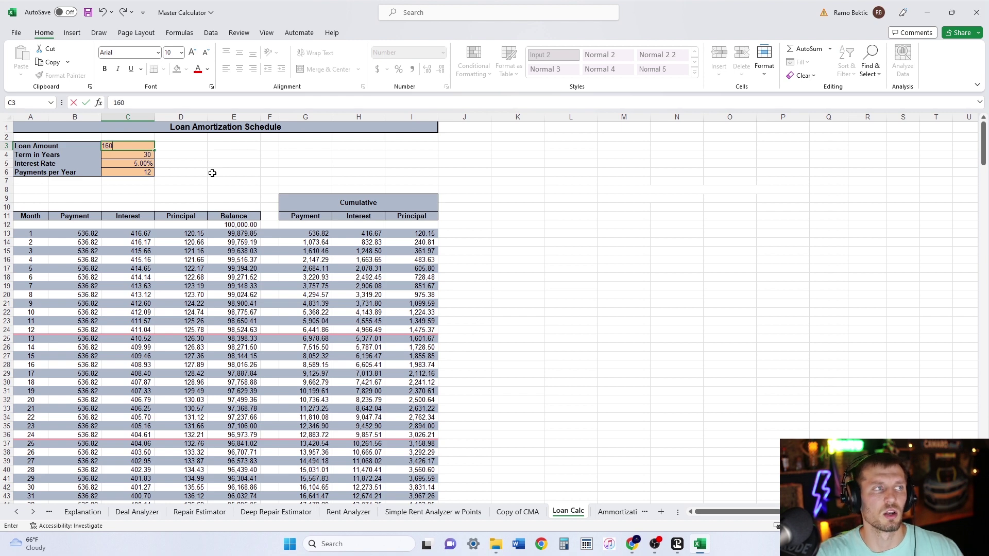
text(,00)
text(000)
key(Return)
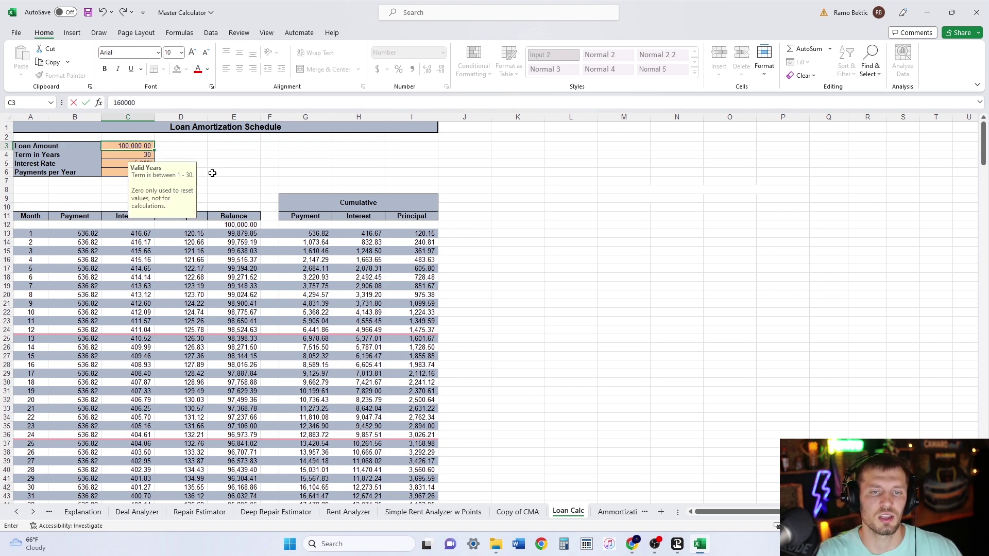
key(Return)
text(7)
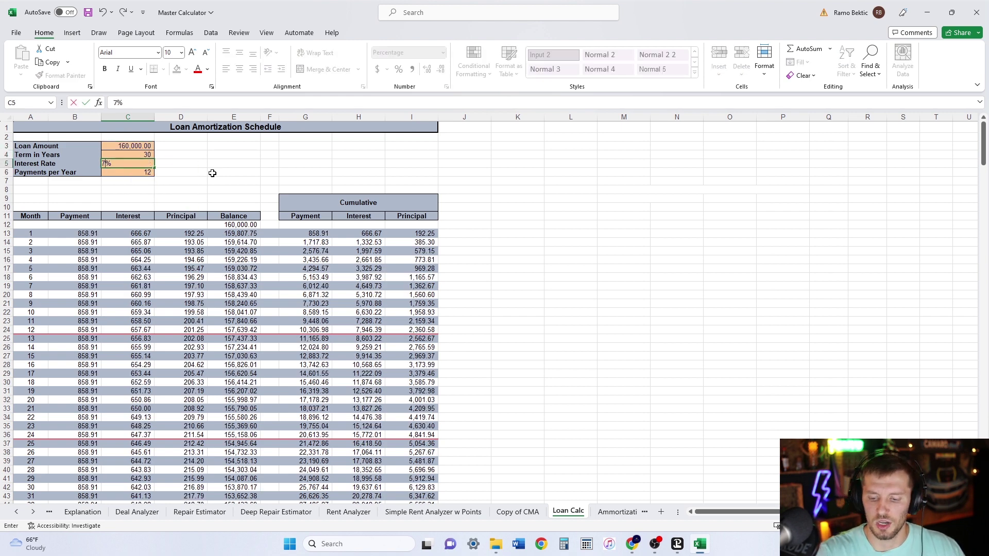
text(.5)
key(Return)
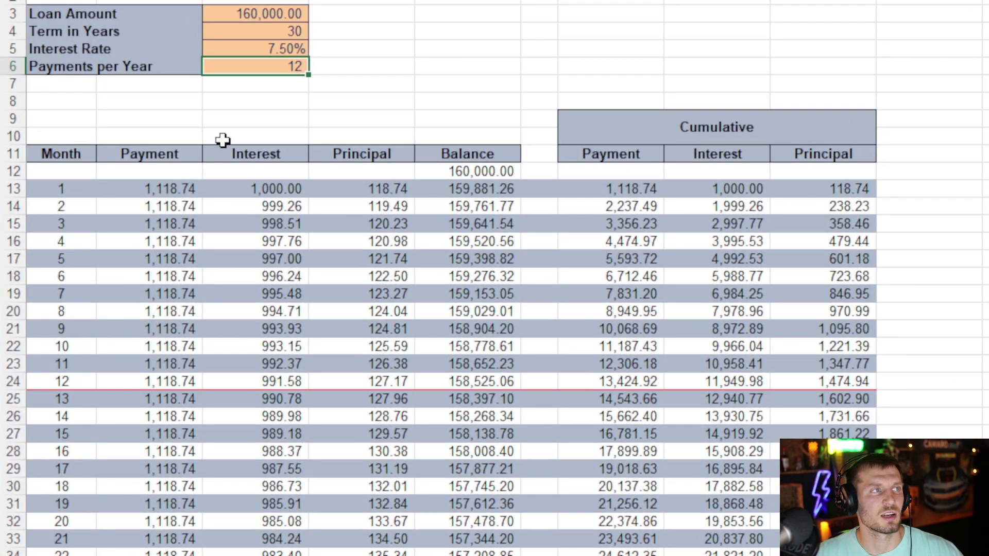
Examine how the monthly interest, principal and balance develop over the months of the loan amortization schedule
scroll(196, 191, down, 12)
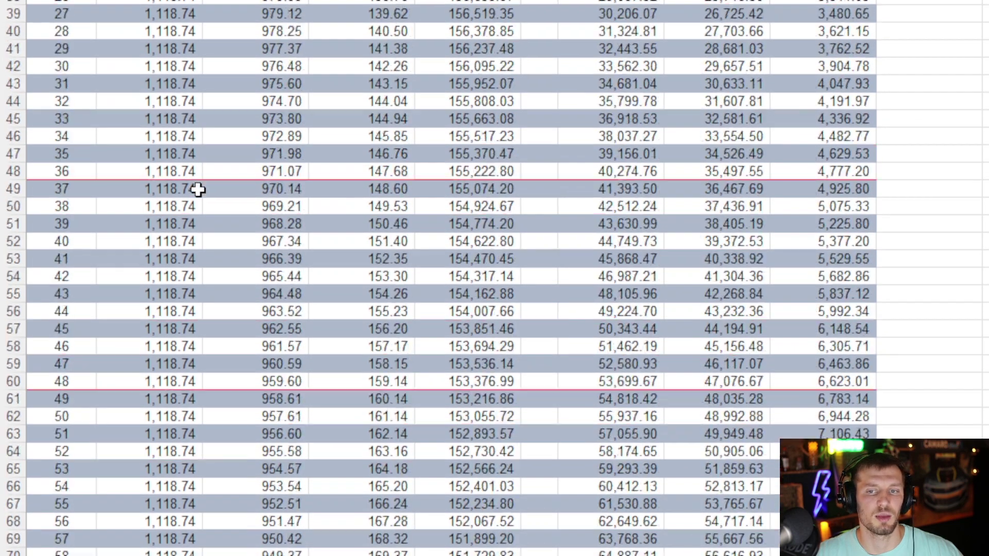
scroll(198, 189, down, 20)
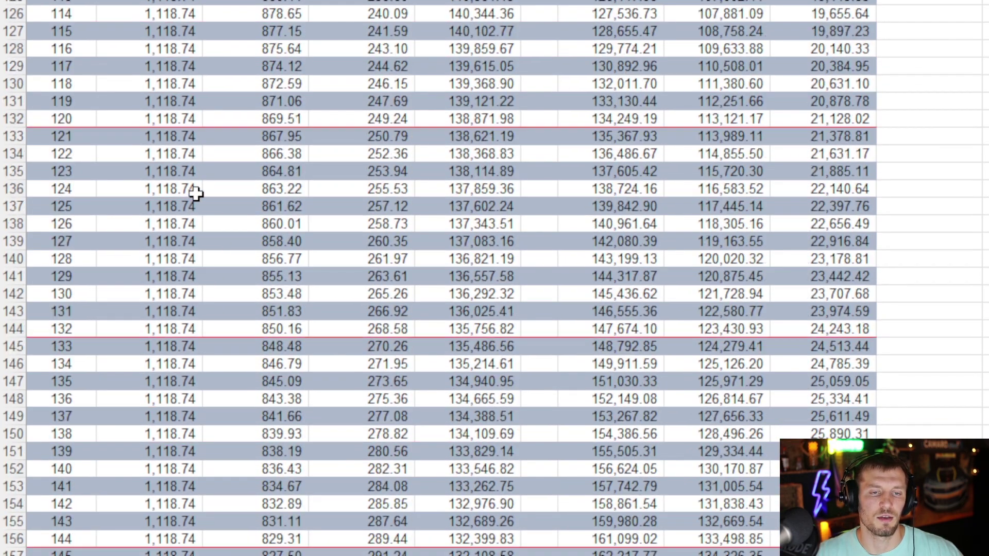
scroll(195, 193, up, 20)
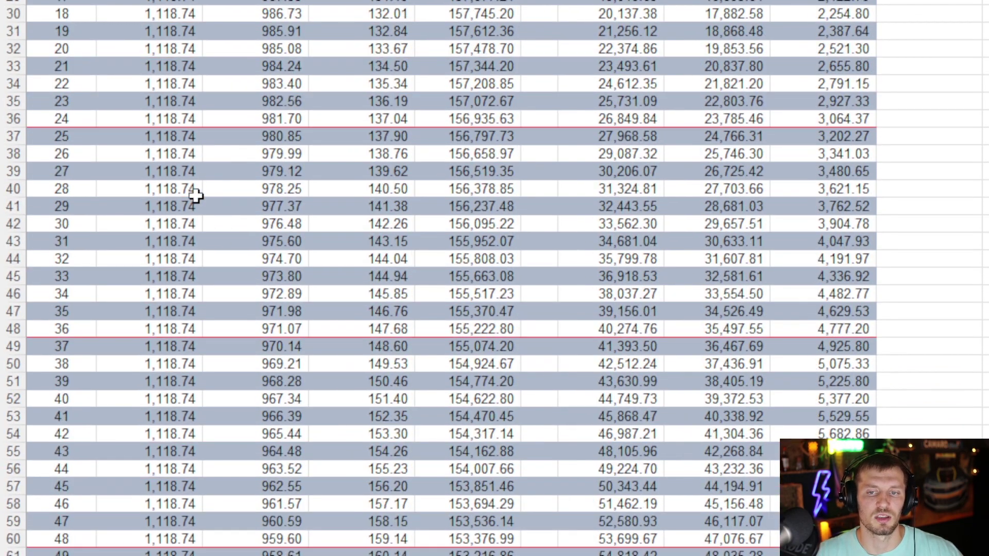
scroll(196, 195, up, 9)
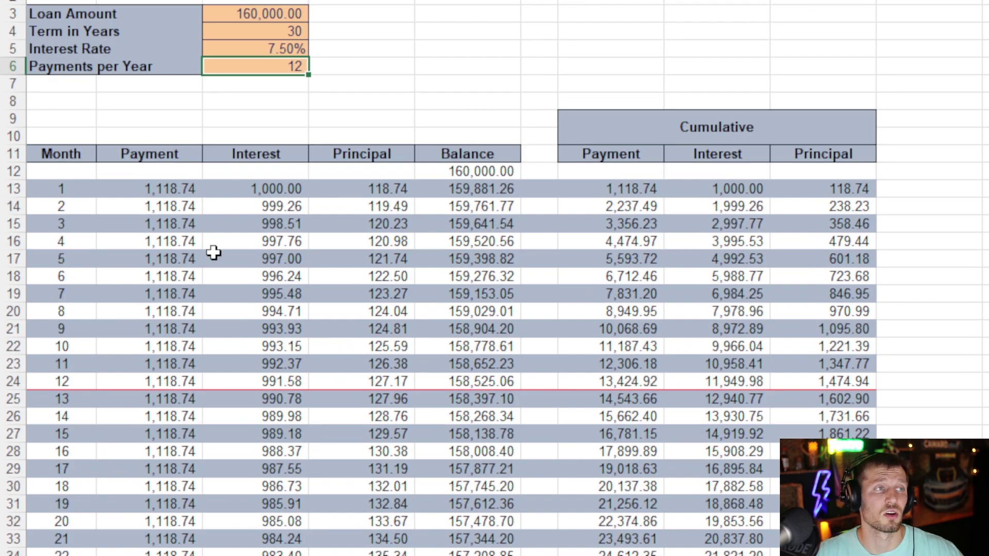